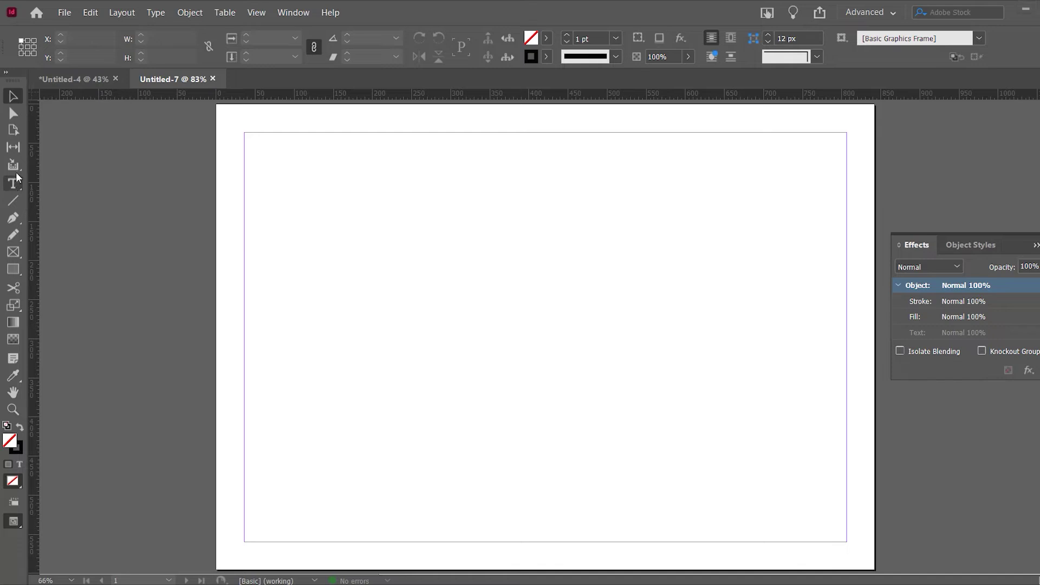
Step: Create a text frame filling the page margins and enter SUN, SKY and SEA on three separate lines
click(13, 184)
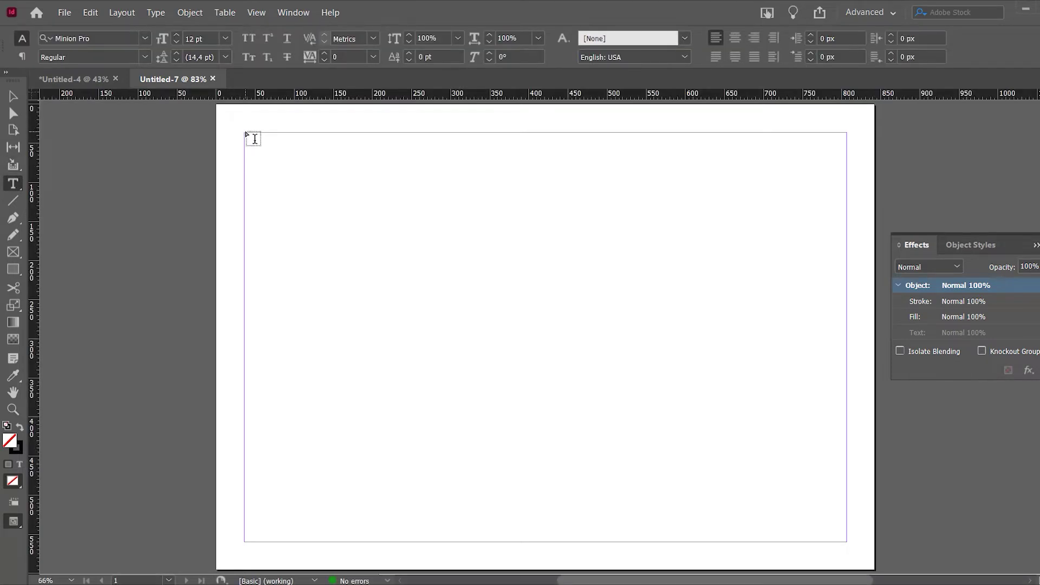
drag(247, 133, 847, 542)
text(SUN)
key(Return)
text(SK)
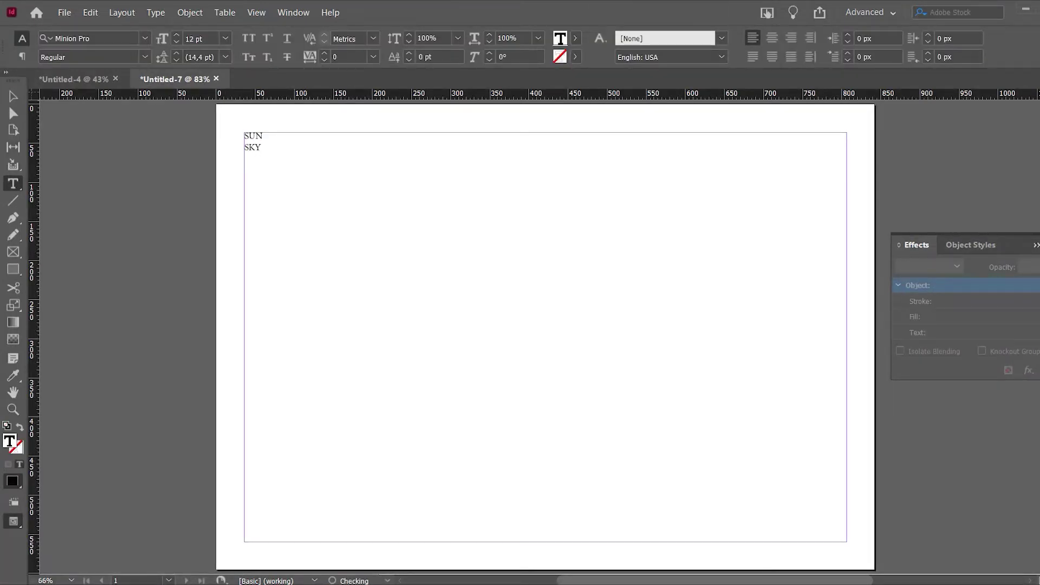
text(Y)
key(Return)
text(SEA)
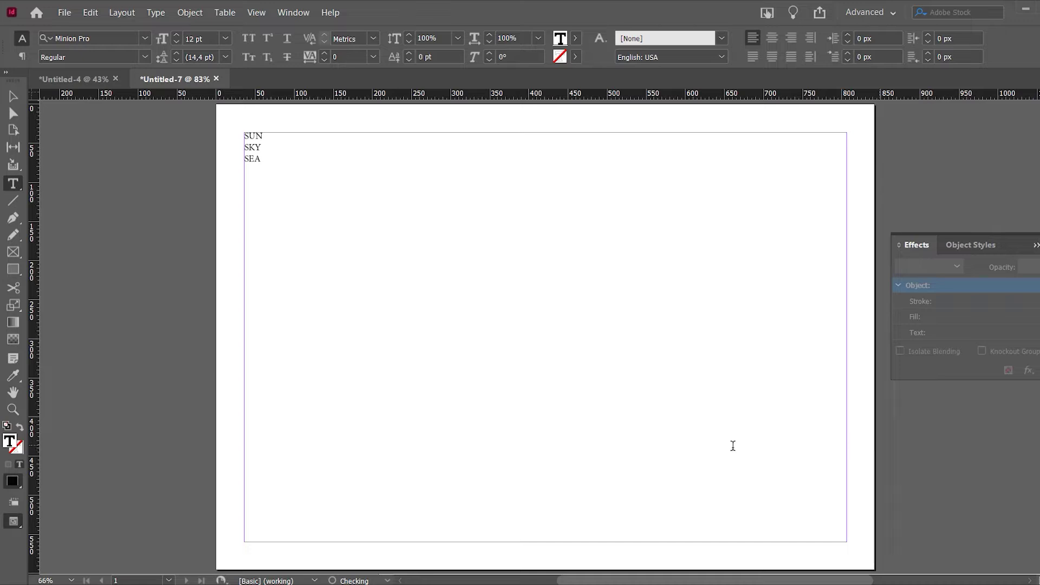
Step: Set the font size of all three words to 100 pt
drag(251, 132, 153, 83)
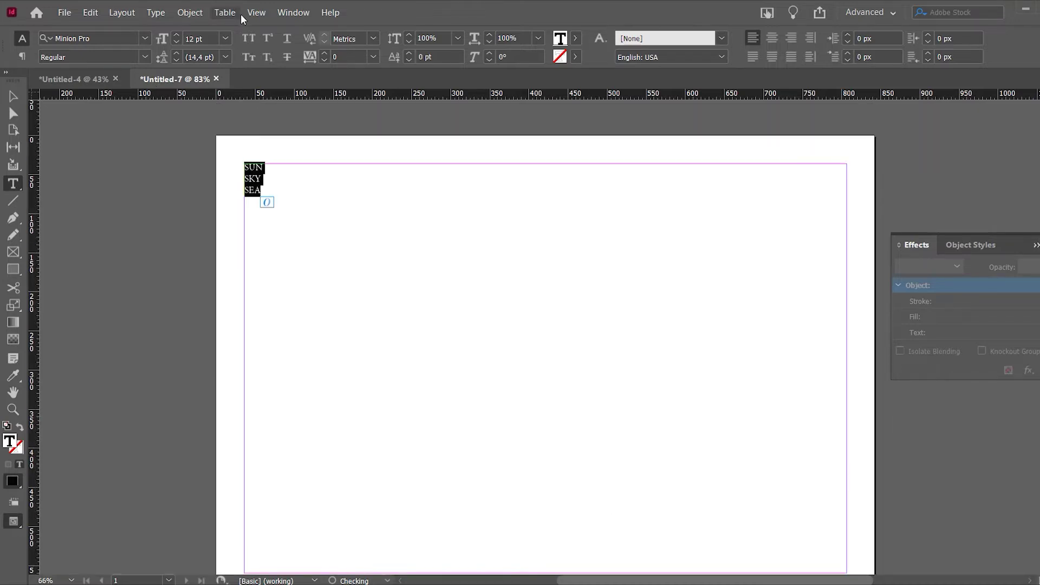
click(220, 42)
click(207, 266)
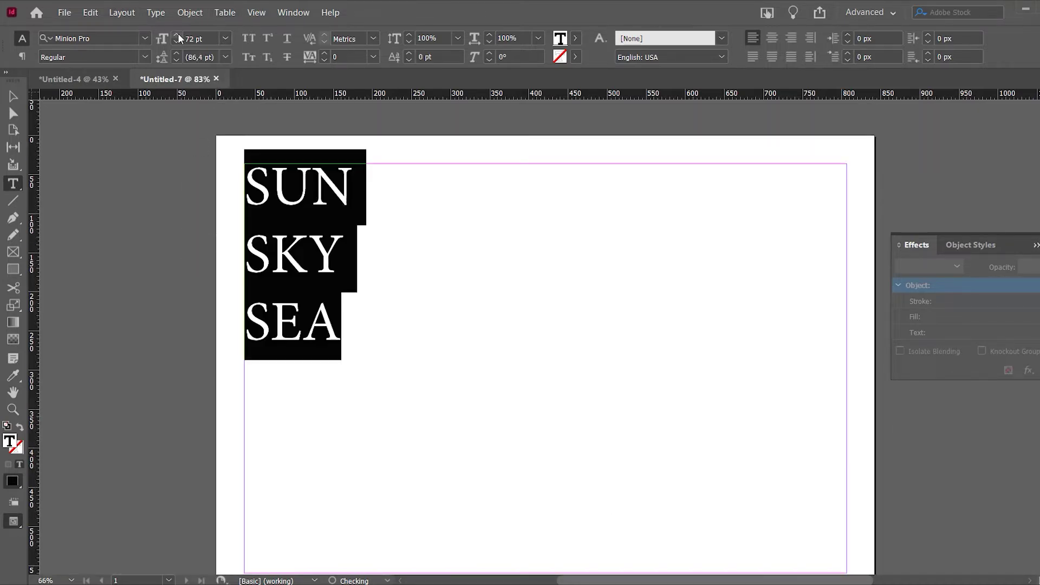
drag(178, 34, 178, 33)
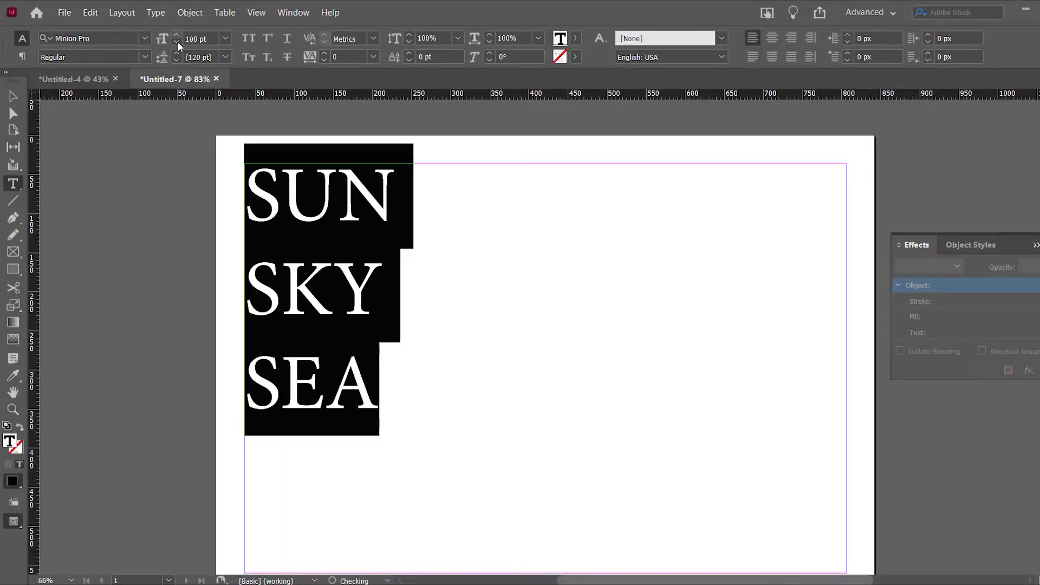
Step: Change the font of the three words to Montserrat (TT) Black
click(144, 39)
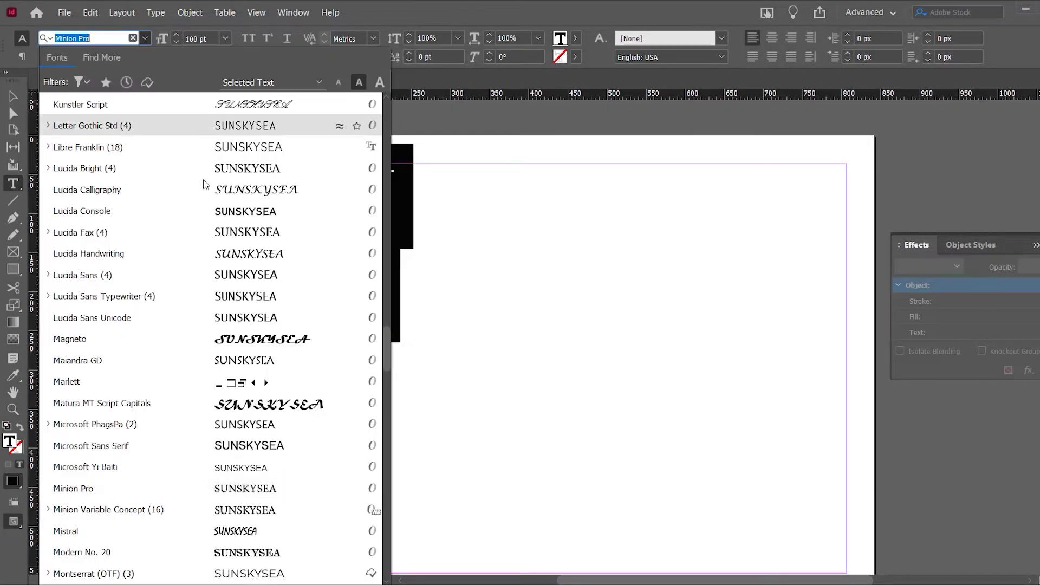
text(mont)
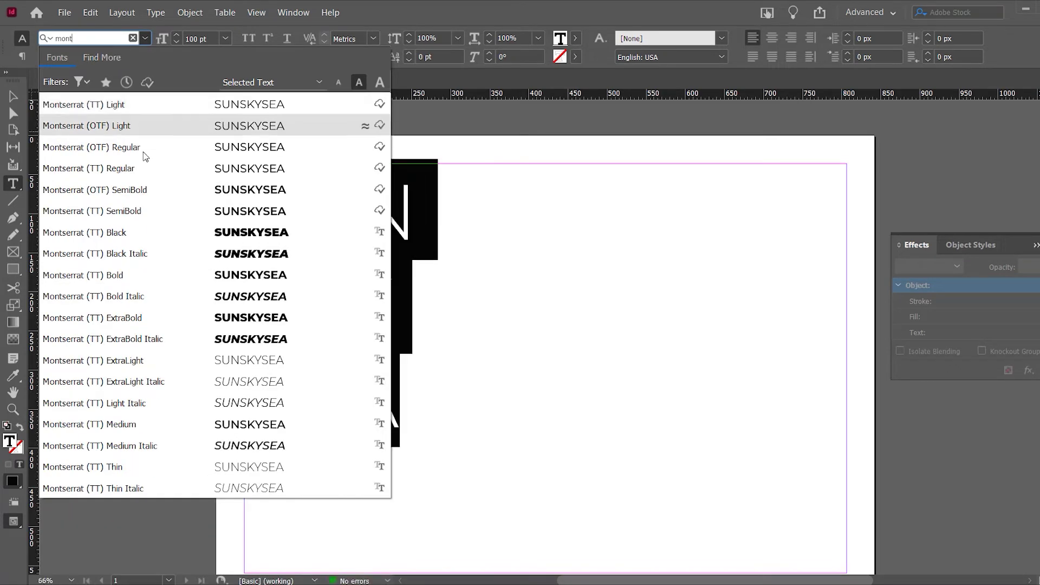
click(239, 232)
click(171, 231)
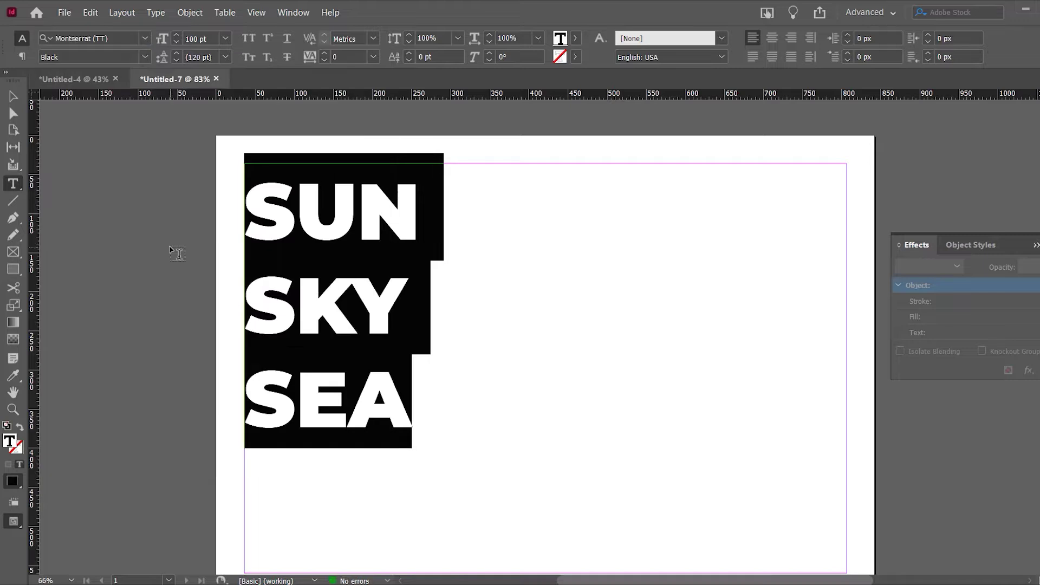
click(338, 265)
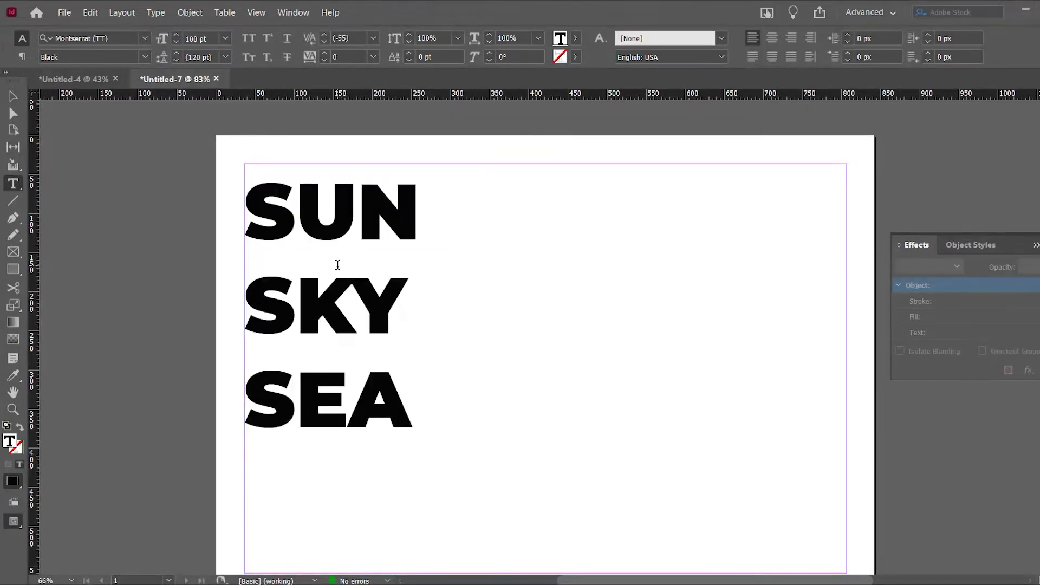
drag(280, 214, 489, 416)
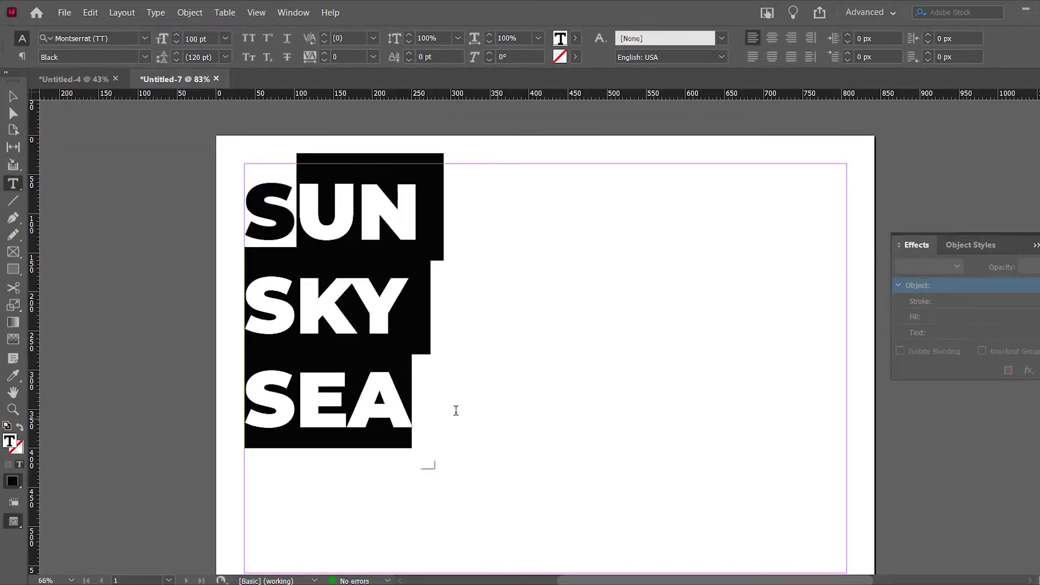
click(428, 402)
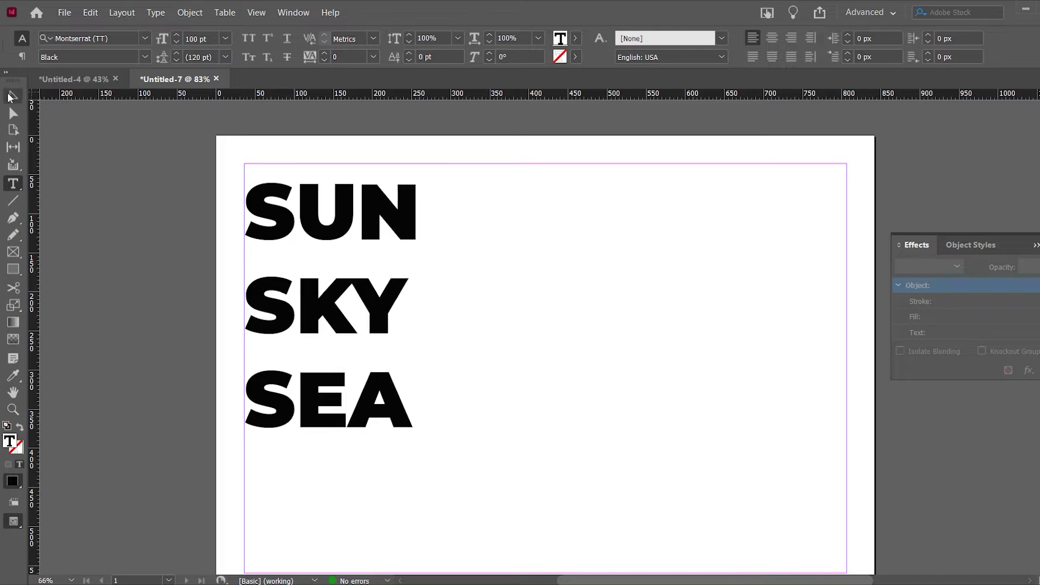
Step: Convert the text frame's three words to outlines and ungroup them into separate word shapes
click(10, 96)
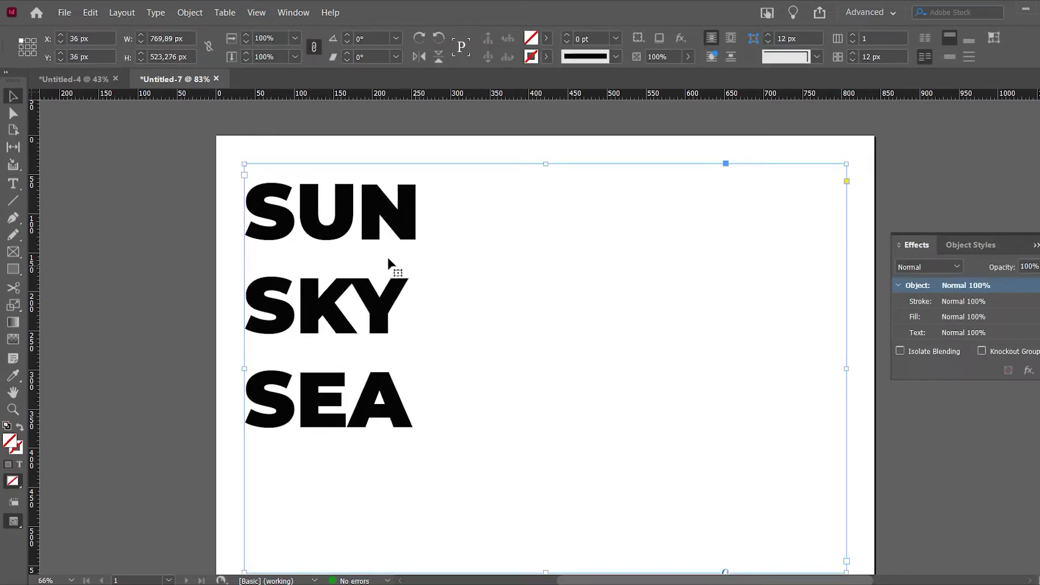
click(157, 14)
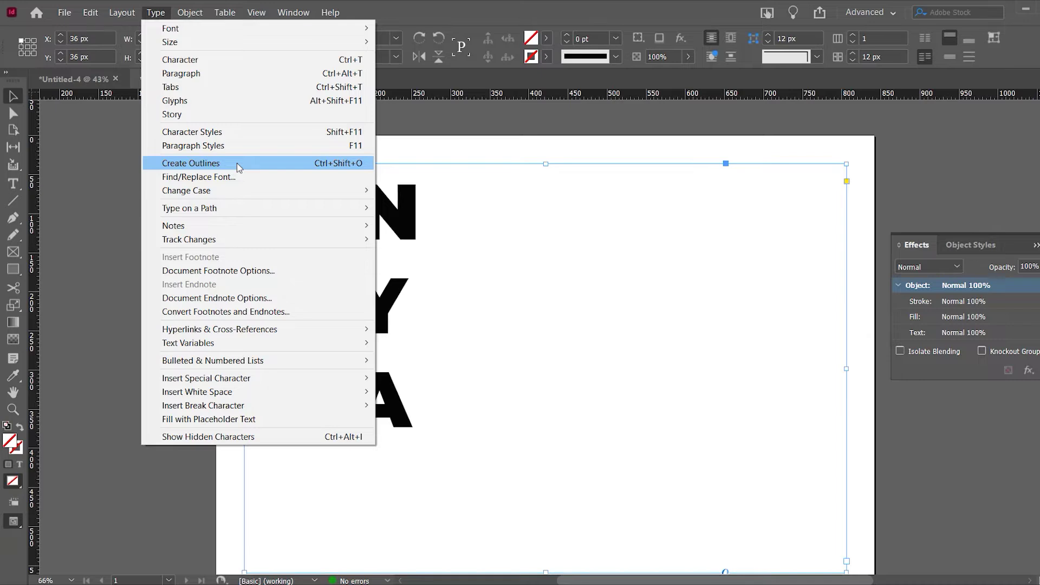
click(236, 164)
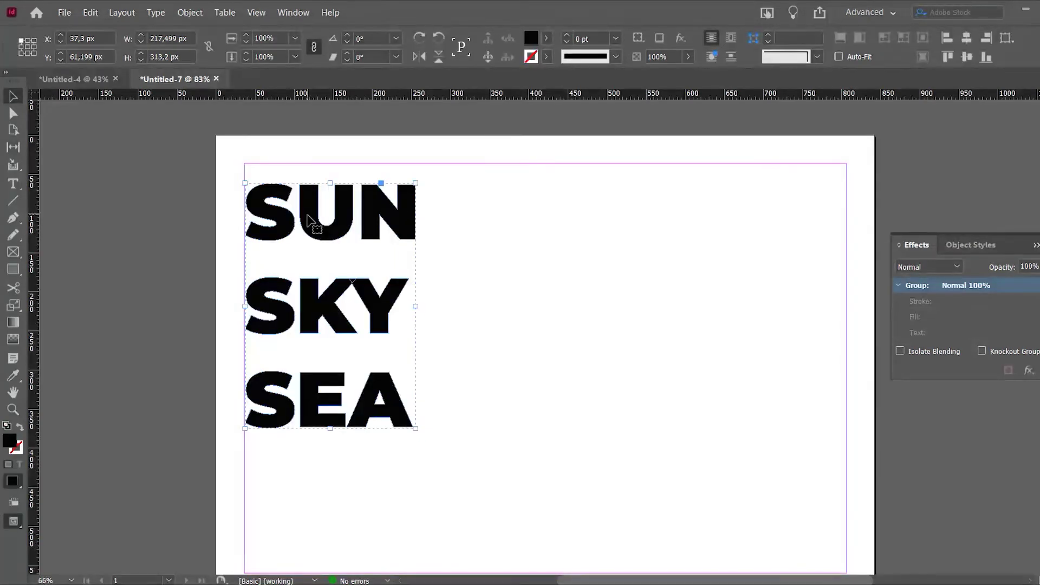
right_click(308, 219)
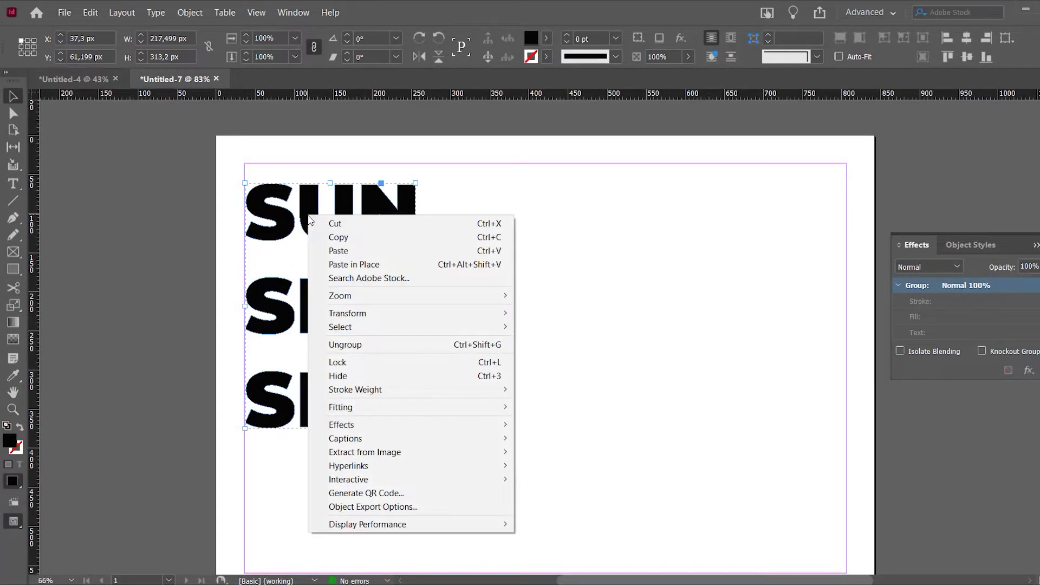
click(335, 345)
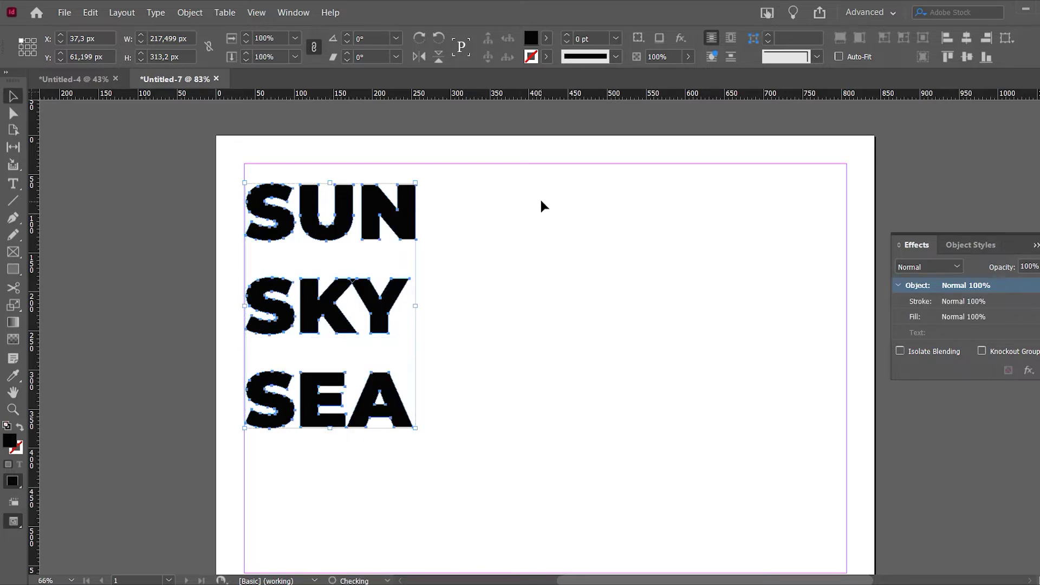
click(538, 204)
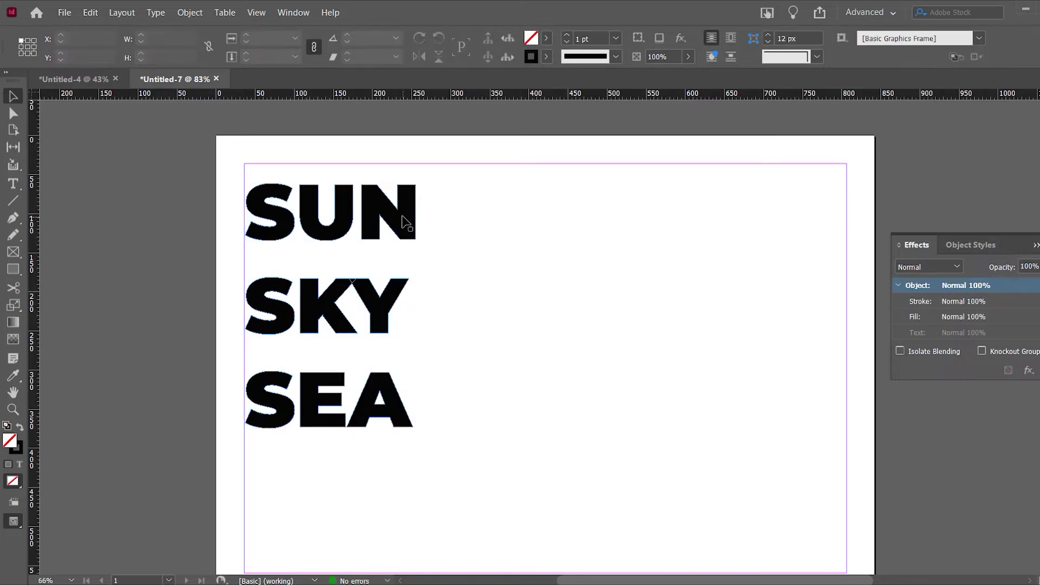
Step: Move the SUN, SKY and SEA outlines individually to test their separation, and undo all three moves
drag(405, 223, 457, 215)
drag(382, 313, 413, 318)
drag(407, 402, 455, 395)
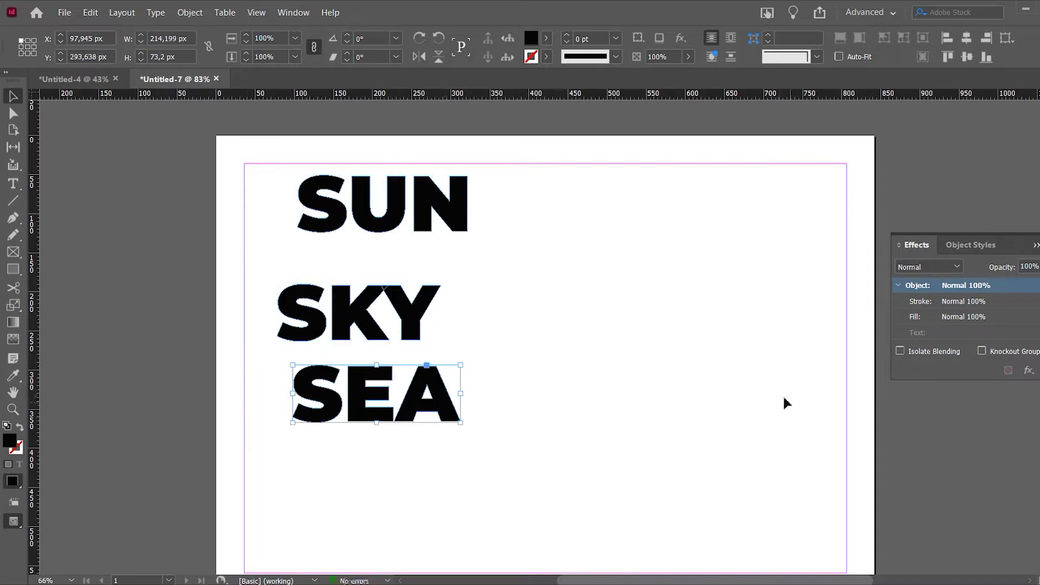
key(ctrl+z)
key(ctrl+z)
key(ctrl+z)
click(518, 379)
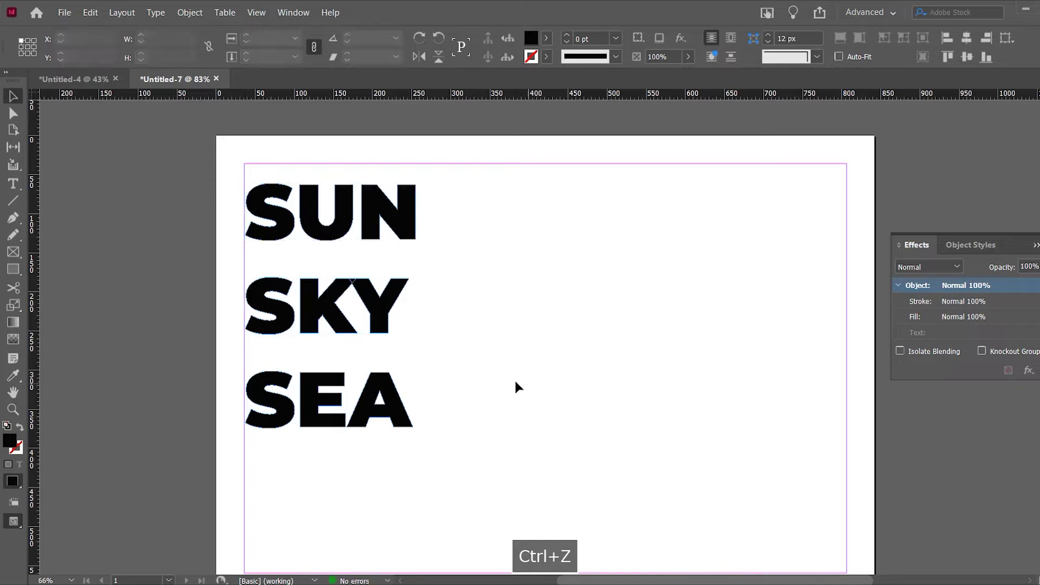
Step: Place the orange sunset-over-water photo from the Links folder inside the SUN outline
click(315, 232)
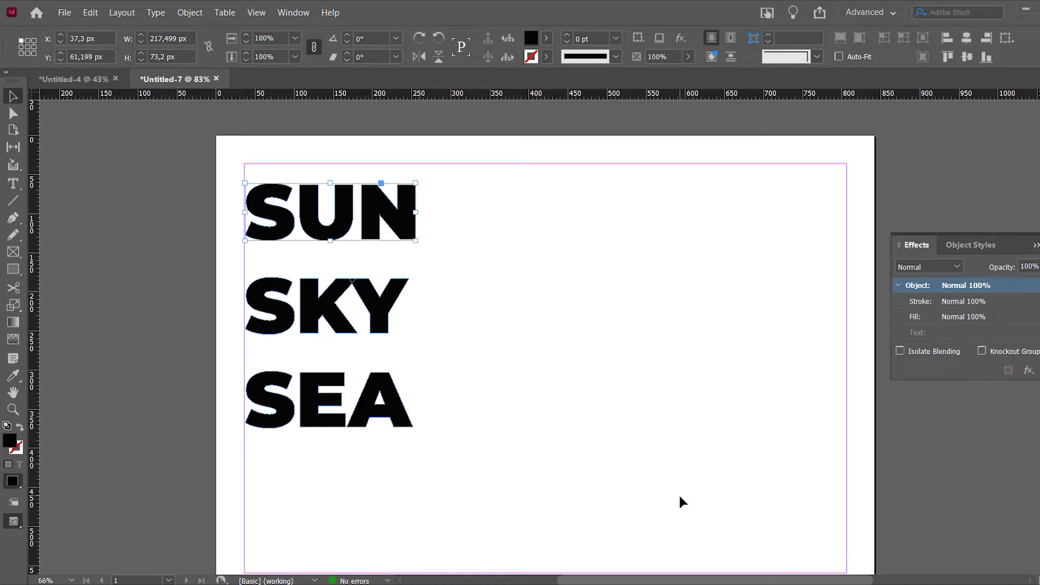
key(ctrl+d)
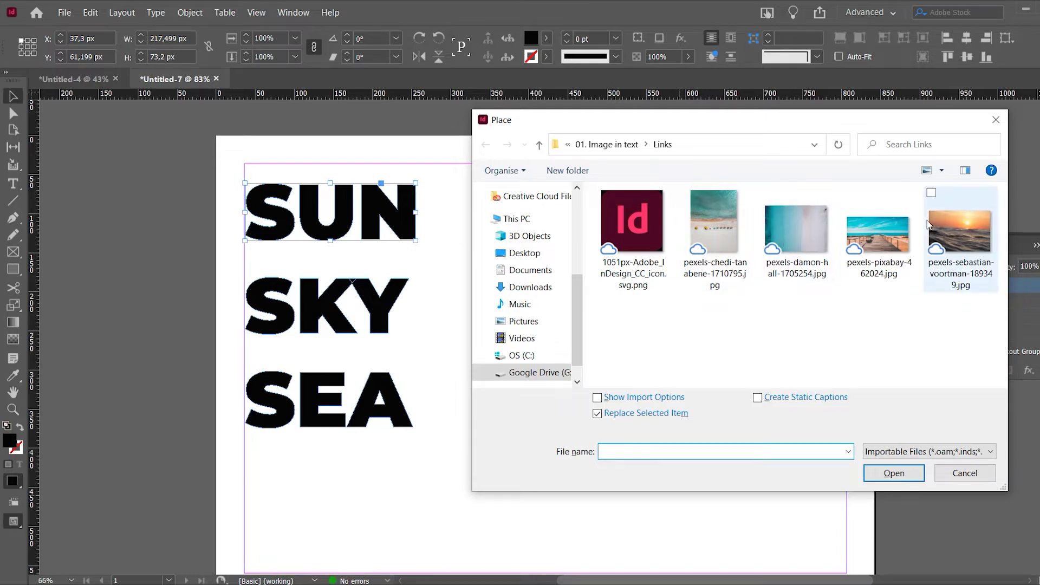
click(964, 238)
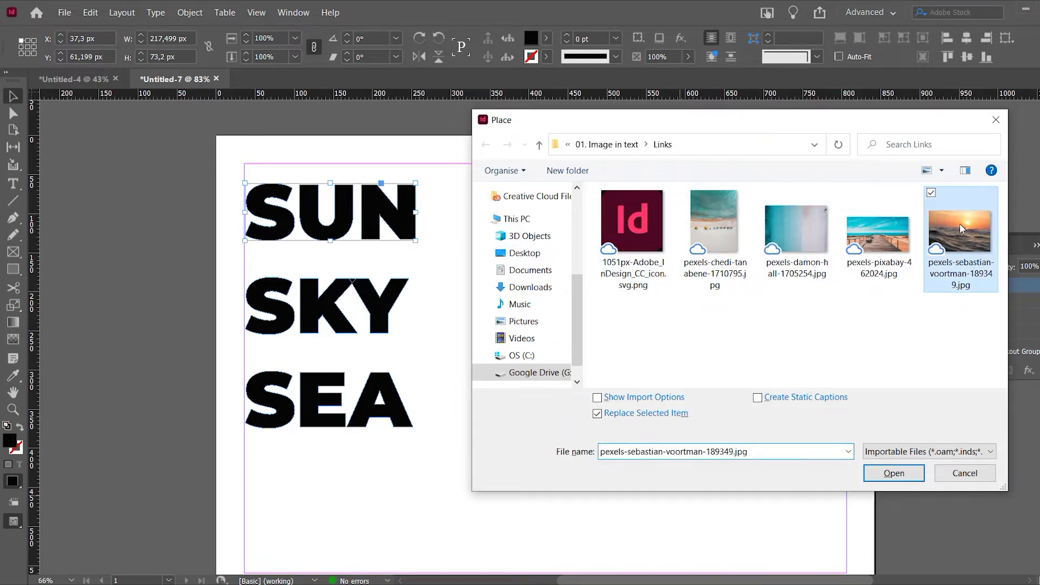
click(894, 473)
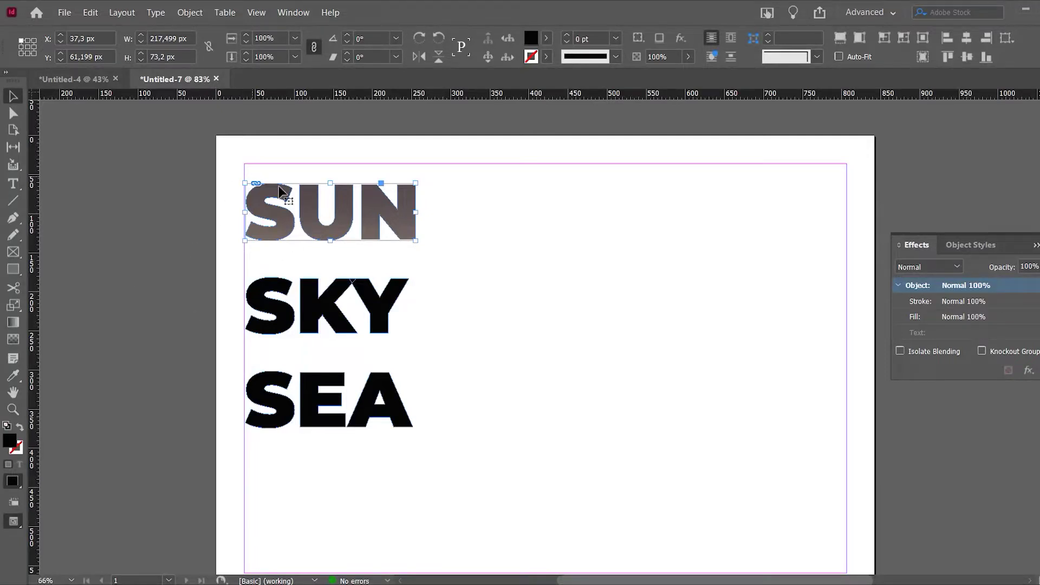
Step: Select the image inside SUN and scale it down proportionally to about 450 × 300 px
click(310, 219)
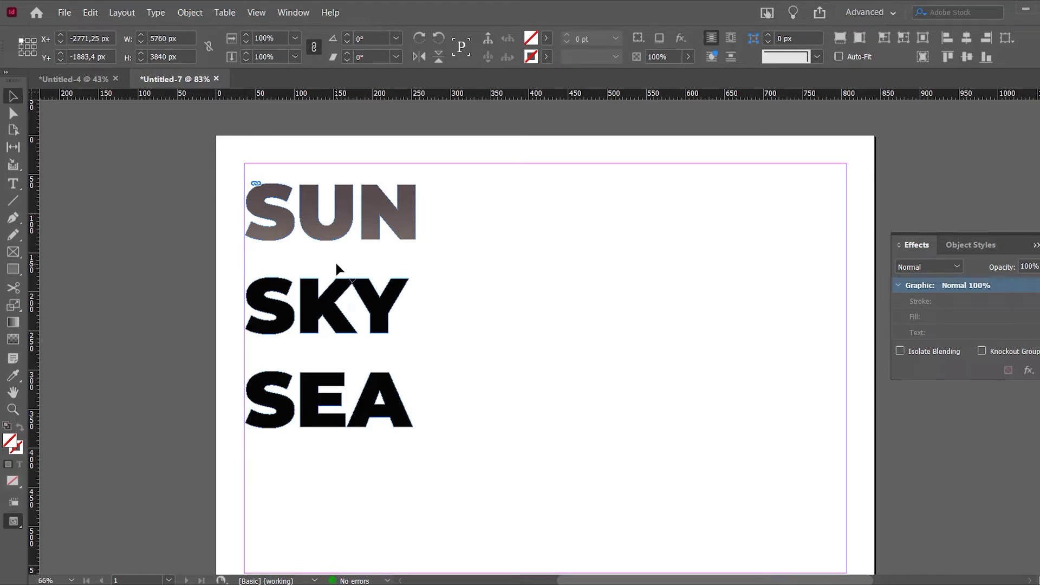
key(ctrl+minus)
key(ctrl+minus)
key(ctrl+minus)
key(ctrl+minus)
key(ctrl+minus)
key(ctrl+minus)
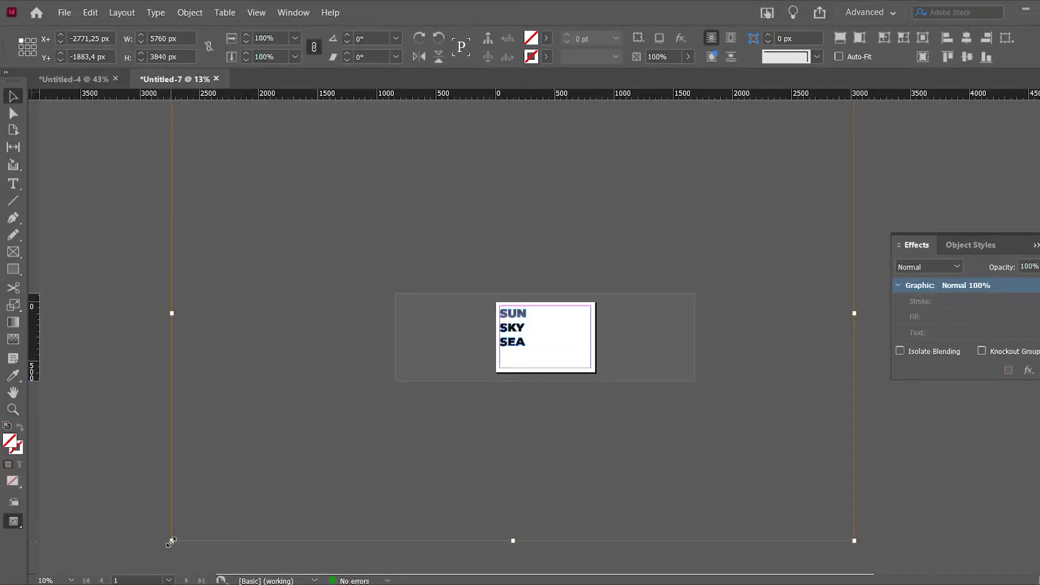
drag(171, 542, 493, 332)
key(ctrl+equal)
key(ctrl+equal)
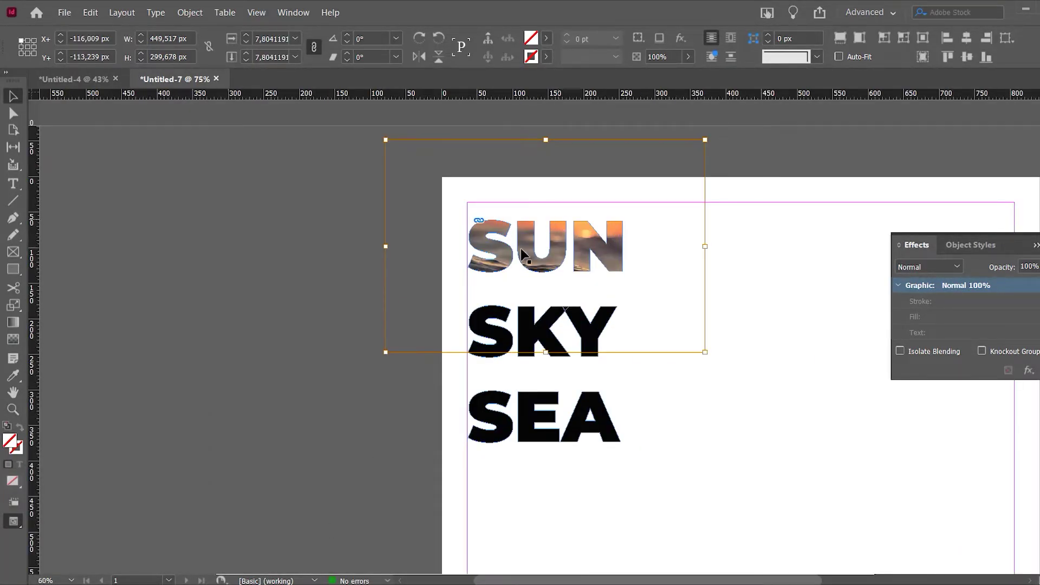
Step: Reposition the photo within SUN to about X -123, Y -54 px so the sun falls on the N, and preview the page
drag(524, 226, 523, 236)
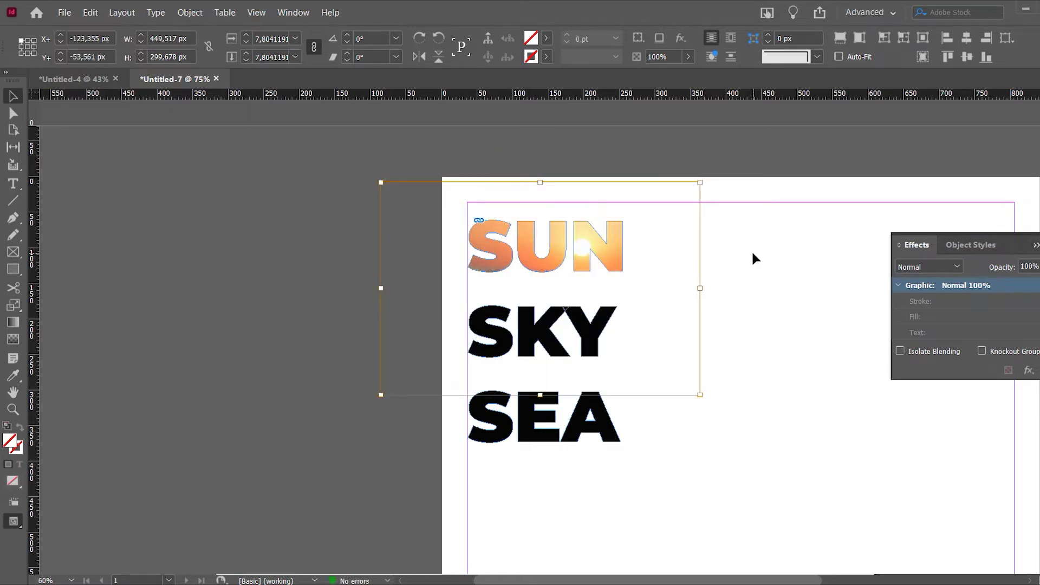
click(609, 246)
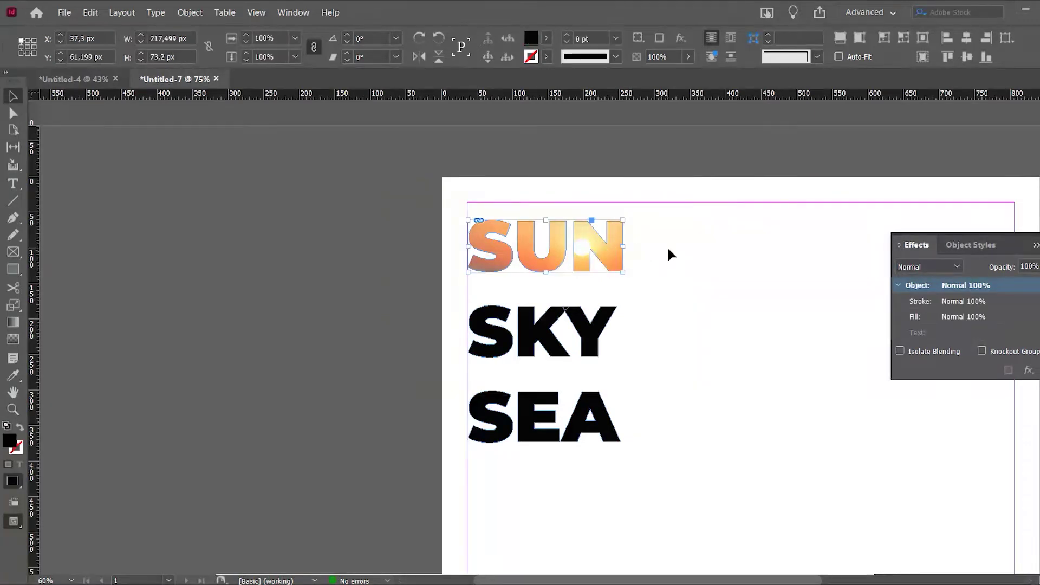
click(670, 255)
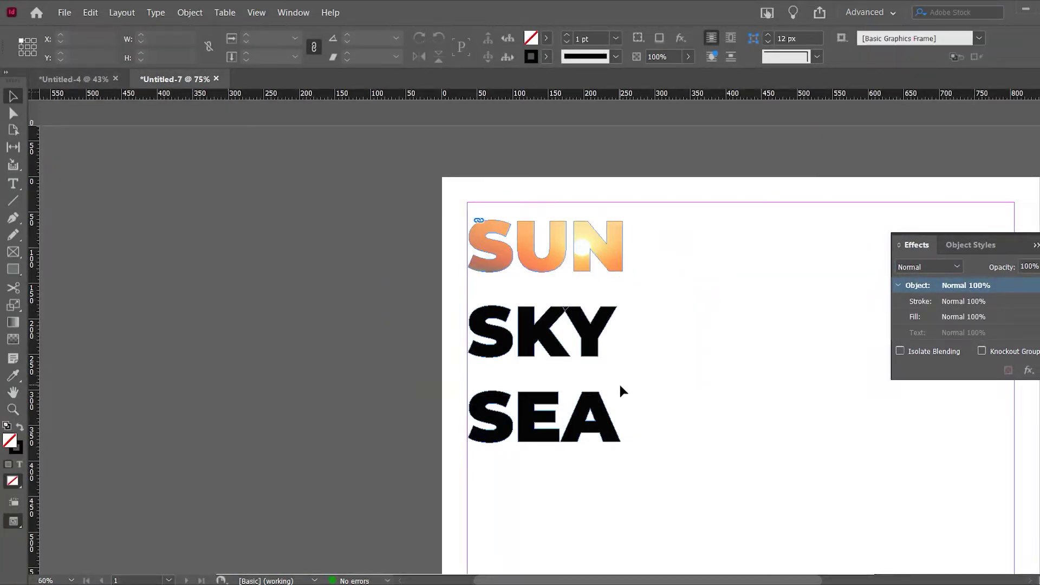
key(w)
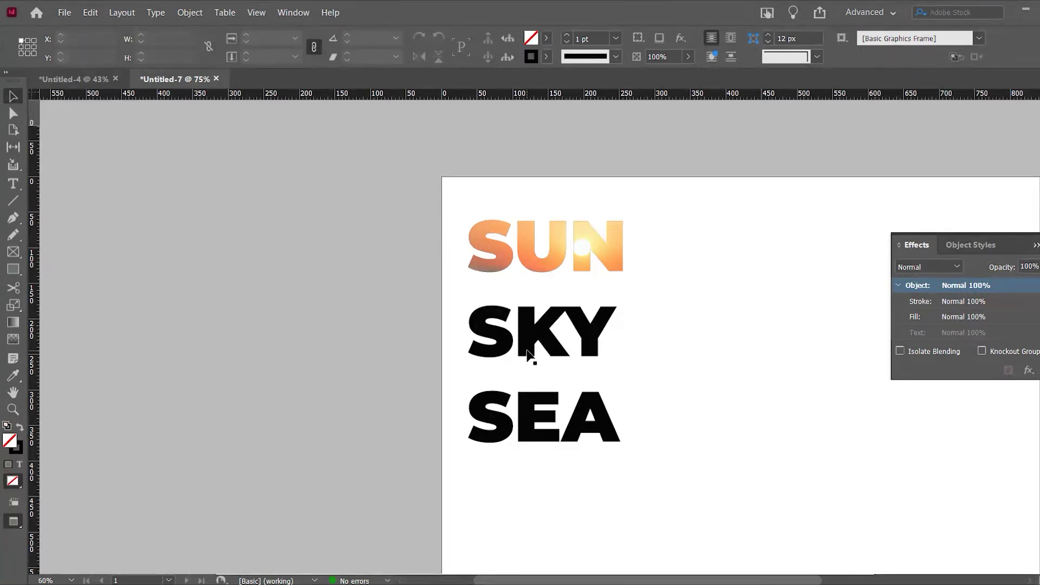
Step: Place pexels-pixabay-462024.jpg inside the SKY outline and return from preview to the normal screen mode
click(533, 335)
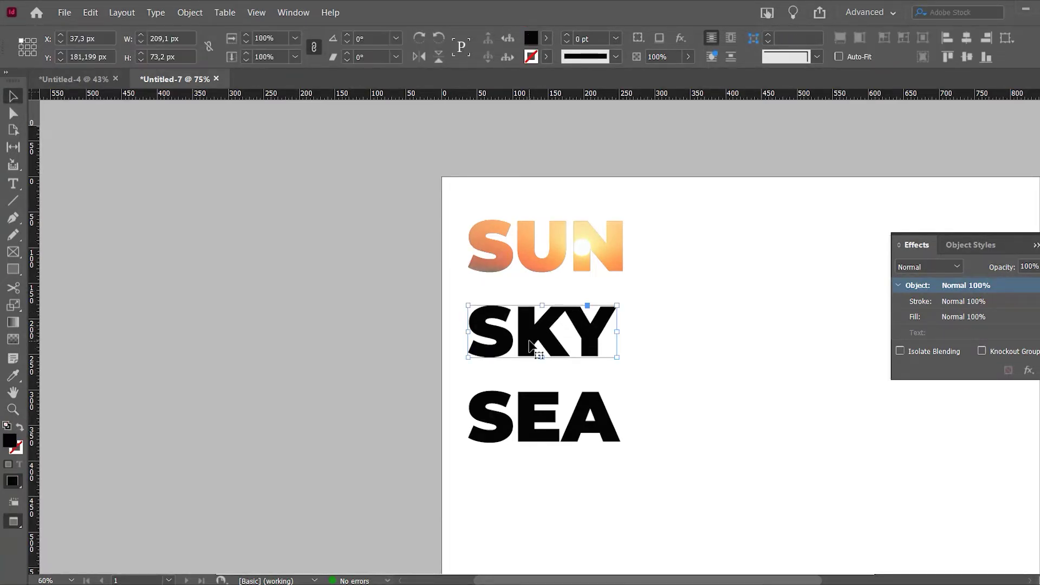
key(ctrl+d)
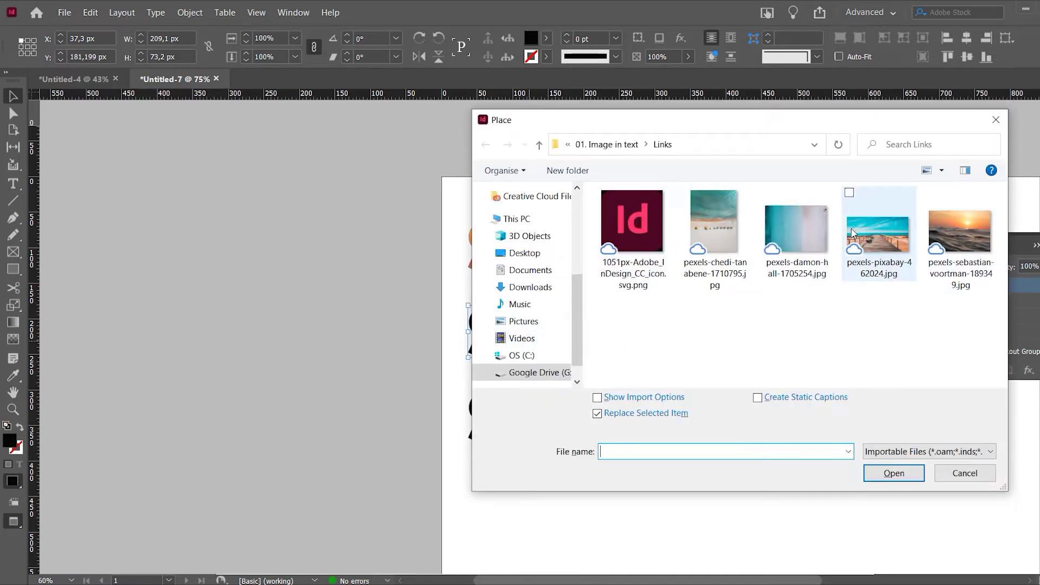
click(852, 232)
click(894, 473)
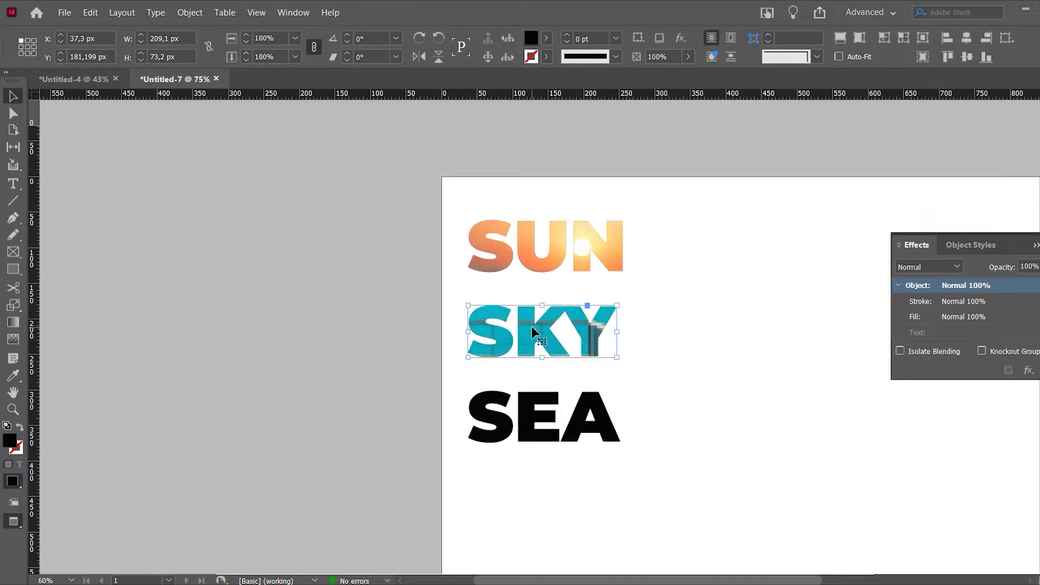
key(w)
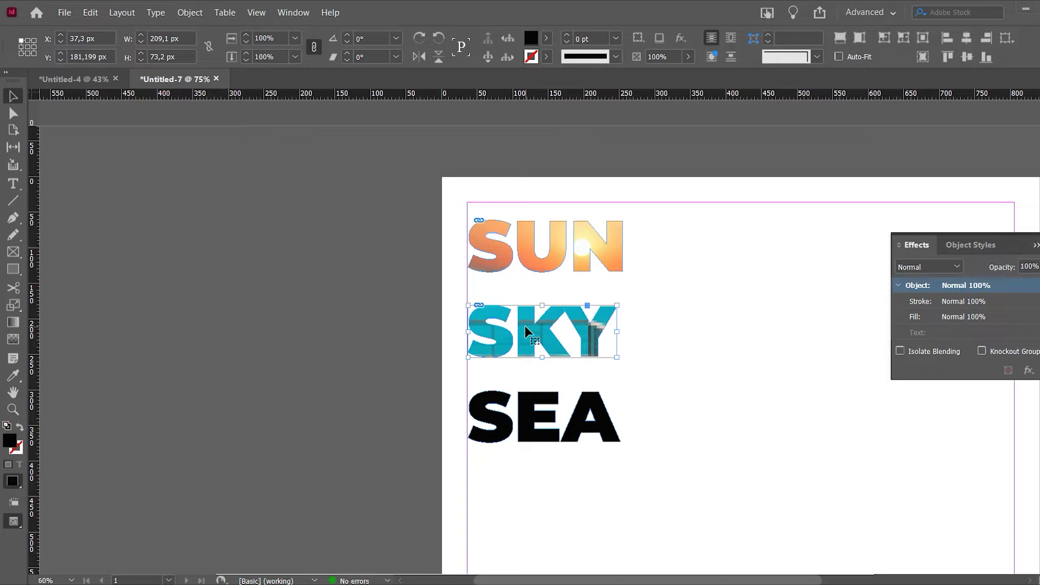
Step: Select the photo inside SKY and scale it down proportionally to about 297 × 167 px
click(528, 332)
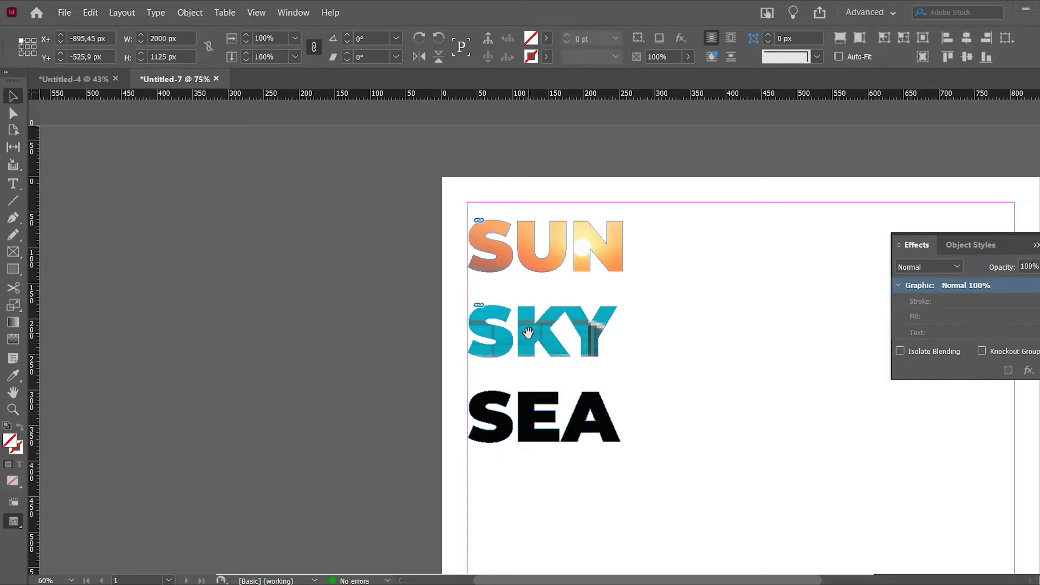
key(ctrl+minus)
key(ctrl+minus)
key(ctrl+minus)
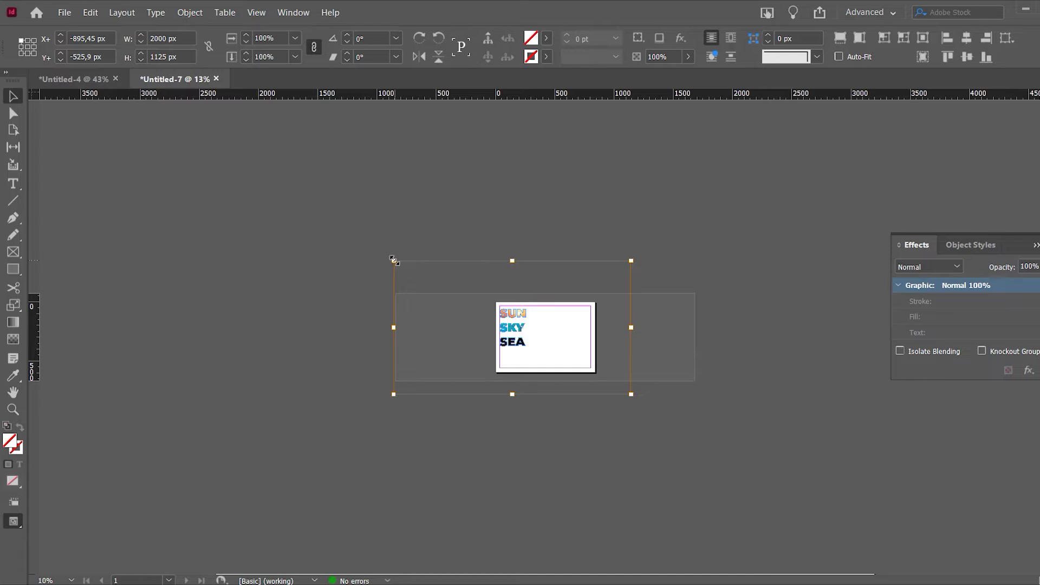
drag(394, 260, 494, 319)
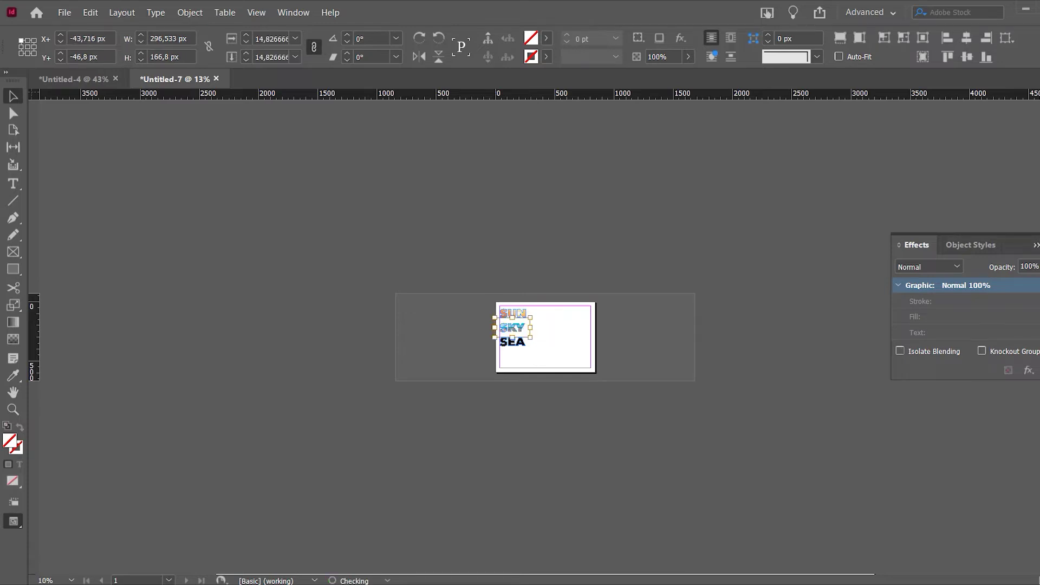
Step: Reposition the photo within SKY to about X -56, Y -4 px so only its blue sky area fills the letters
key(ctrl+equal)
key(ctrl+equal)
key(ctrl+equal)
key(ctrl+equal)
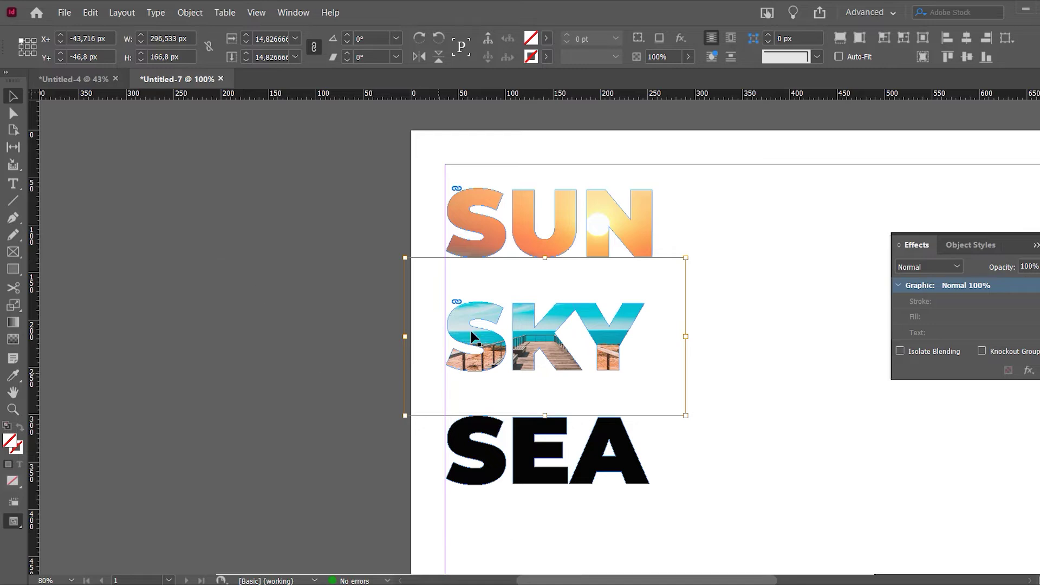
drag(529, 344, 517, 383)
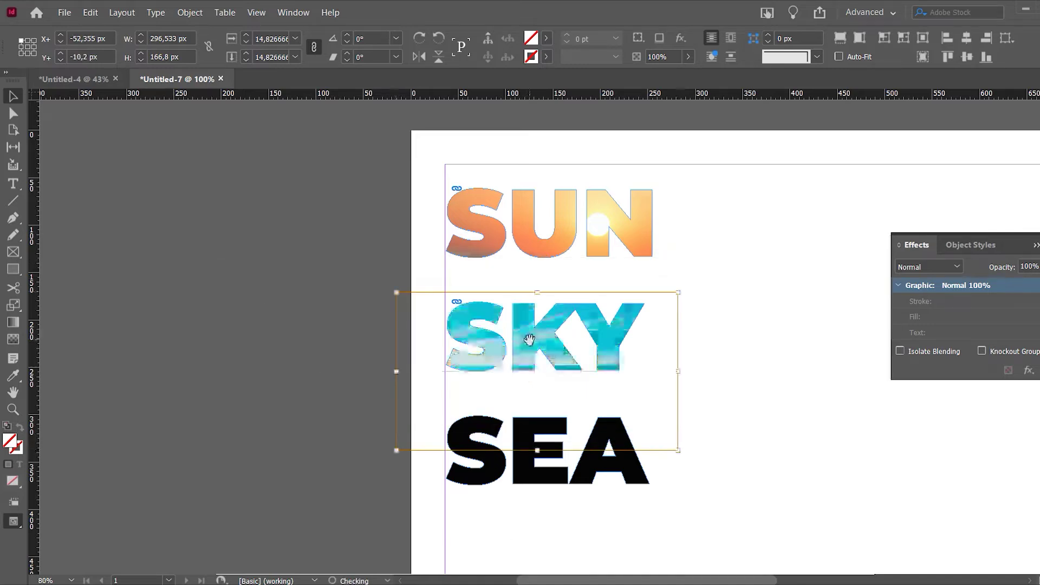
drag(526, 346, 527, 347)
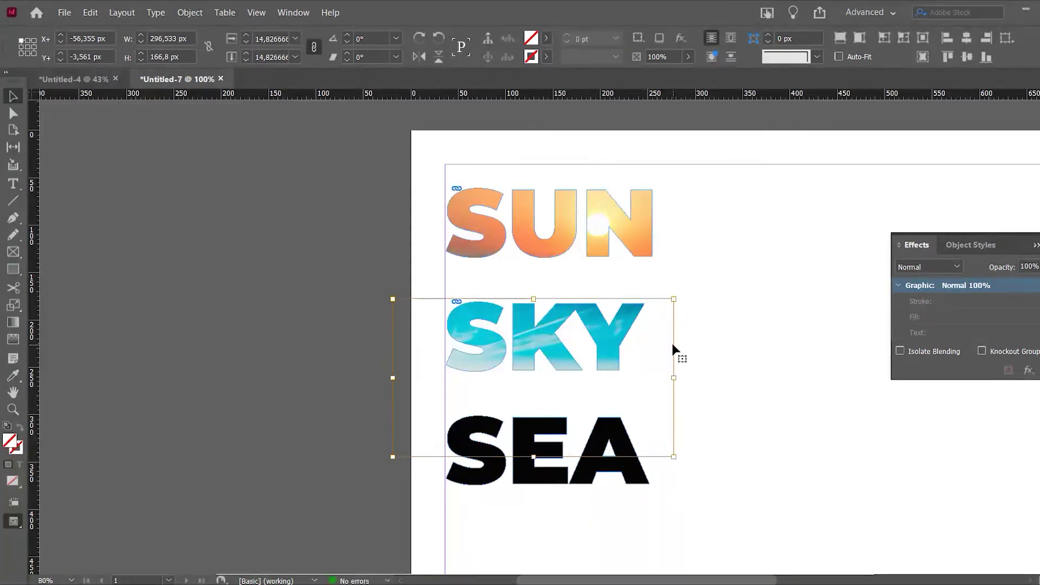
click(739, 327)
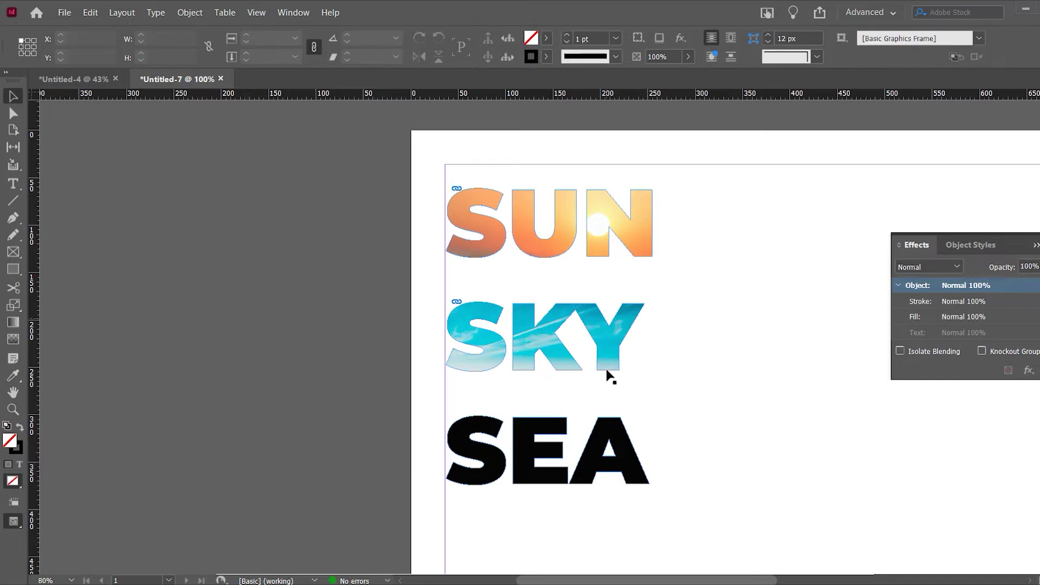
Step: Copy the sunset photo from inside SUN and paste it into the SEA outline
click(486, 229)
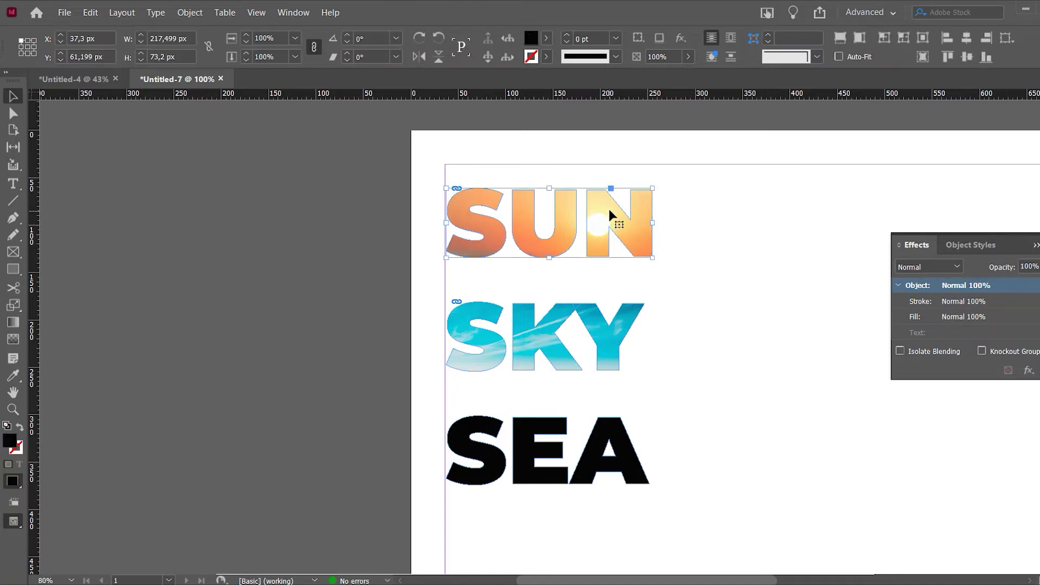
click(618, 224)
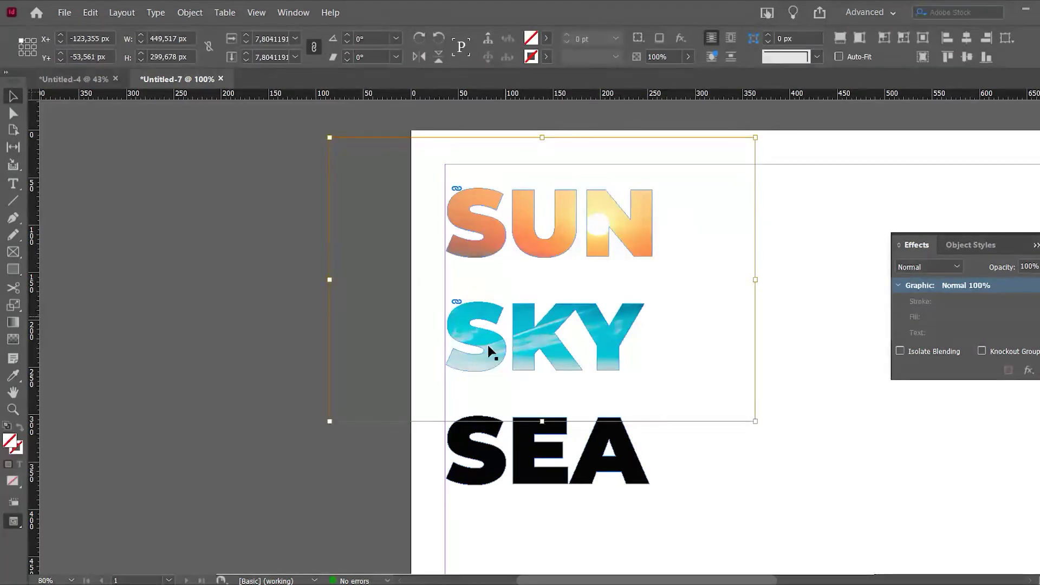
key(Escape)
click(641, 225)
key(ctrl+c)
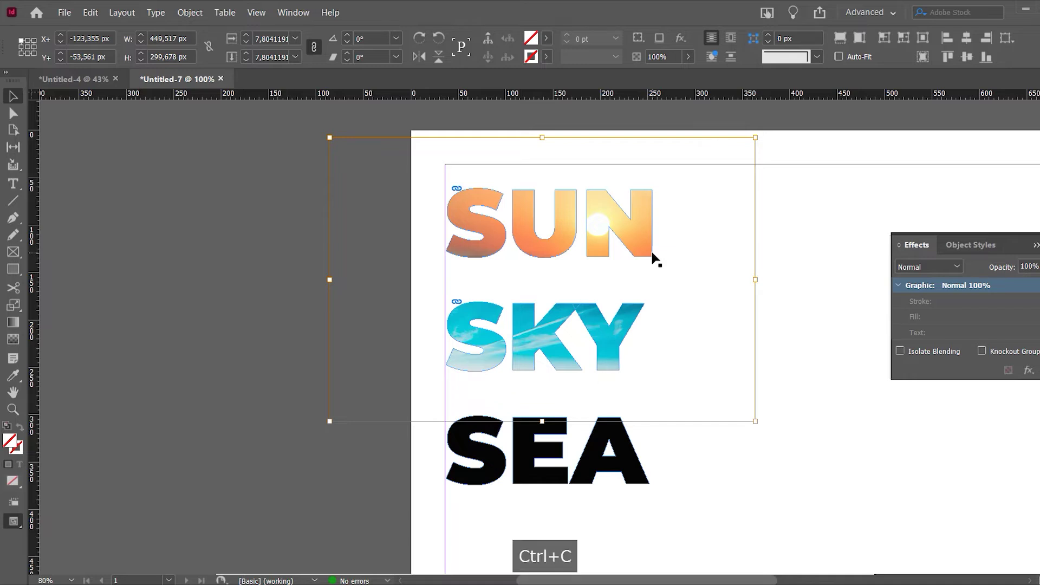
click(789, 462)
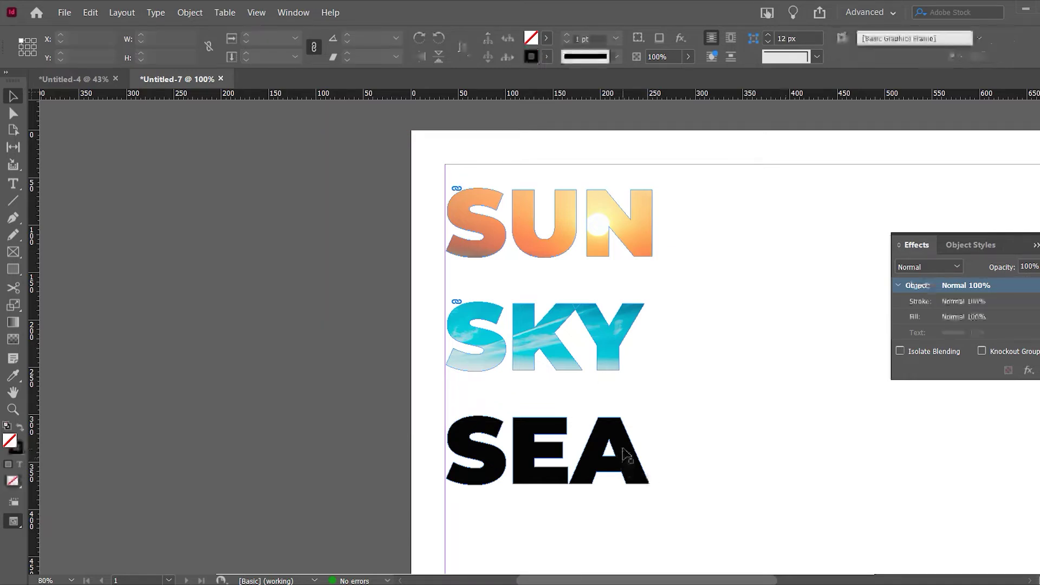
click(625, 450)
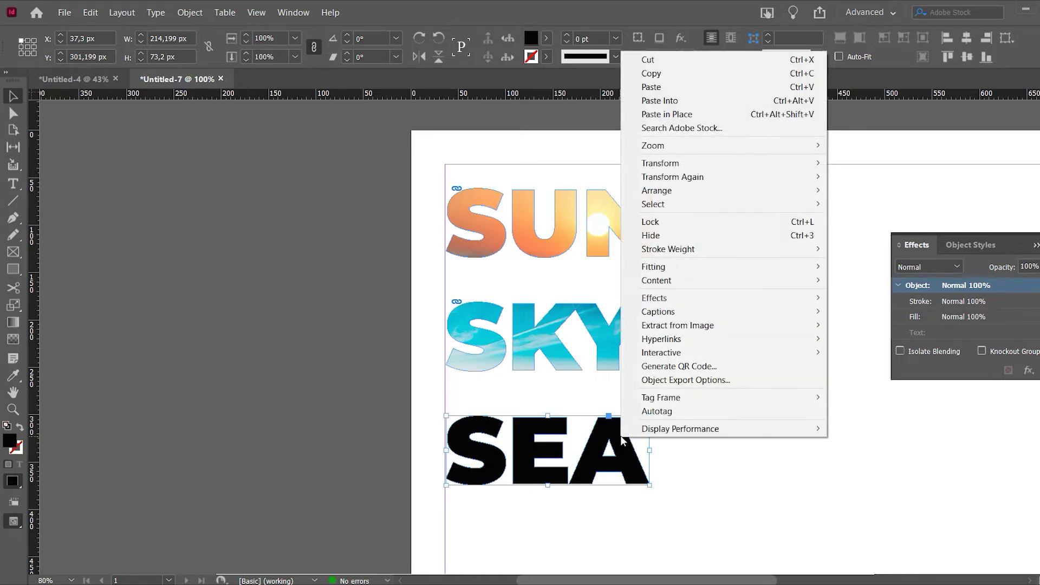
click(660, 101)
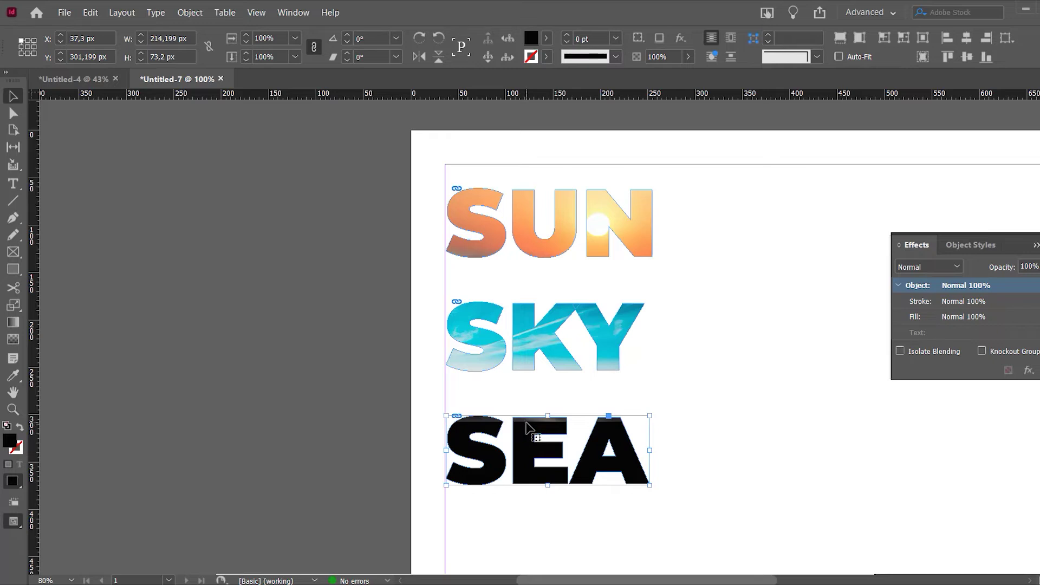
Step: Reposition the photo within SEA to about X -97, Y -153 px so the waves fill the letters, and preview the page
click(537, 437)
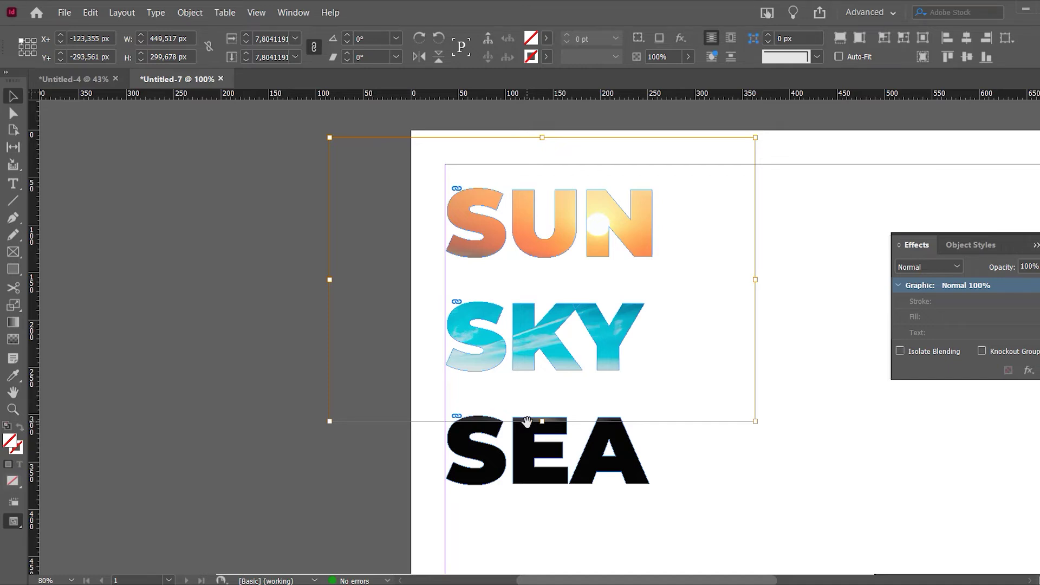
drag(527, 421, 533, 548)
drag(528, 453, 546, 459)
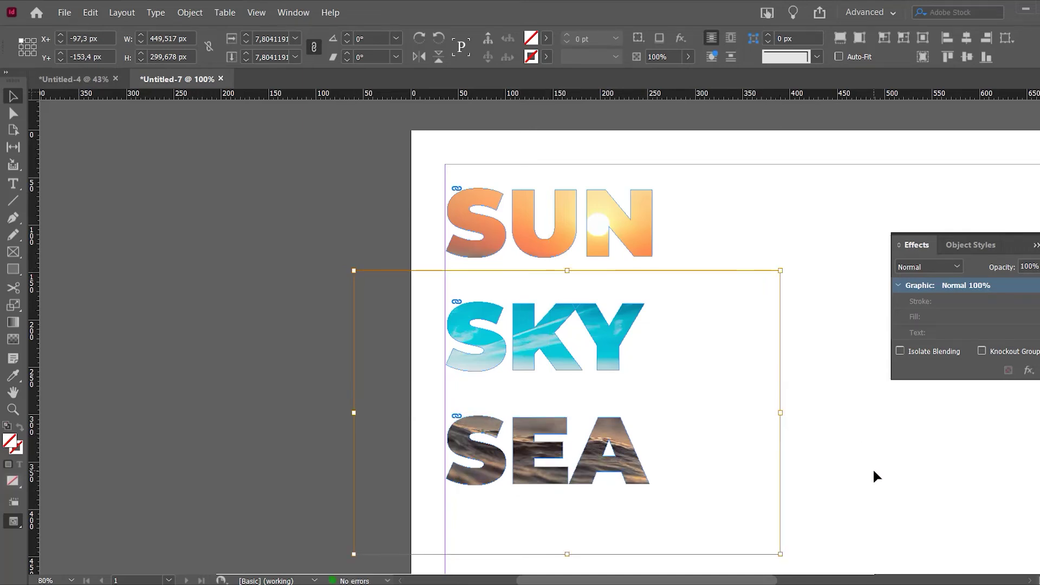
click(877, 438)
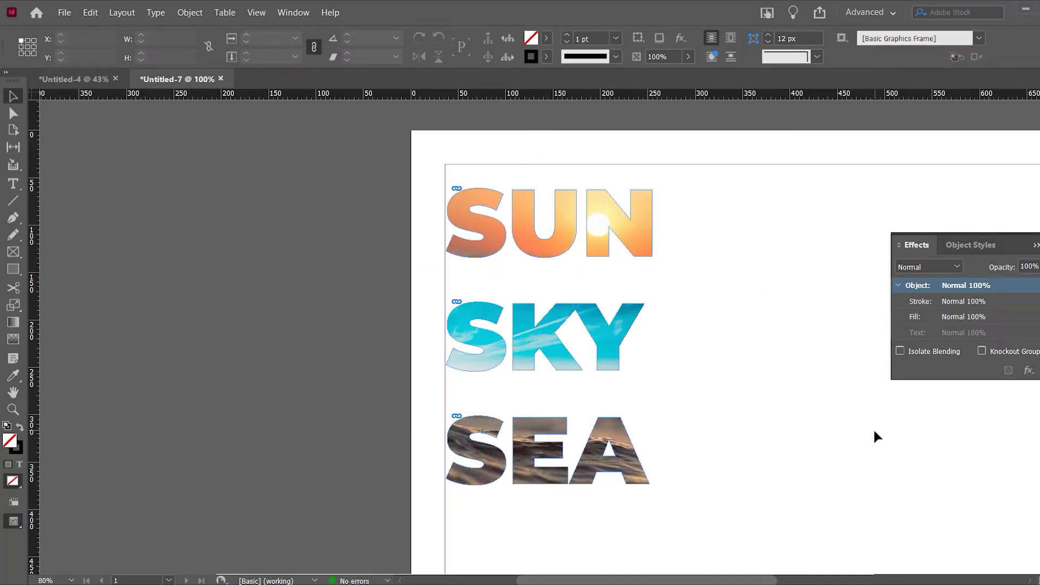
key(w)
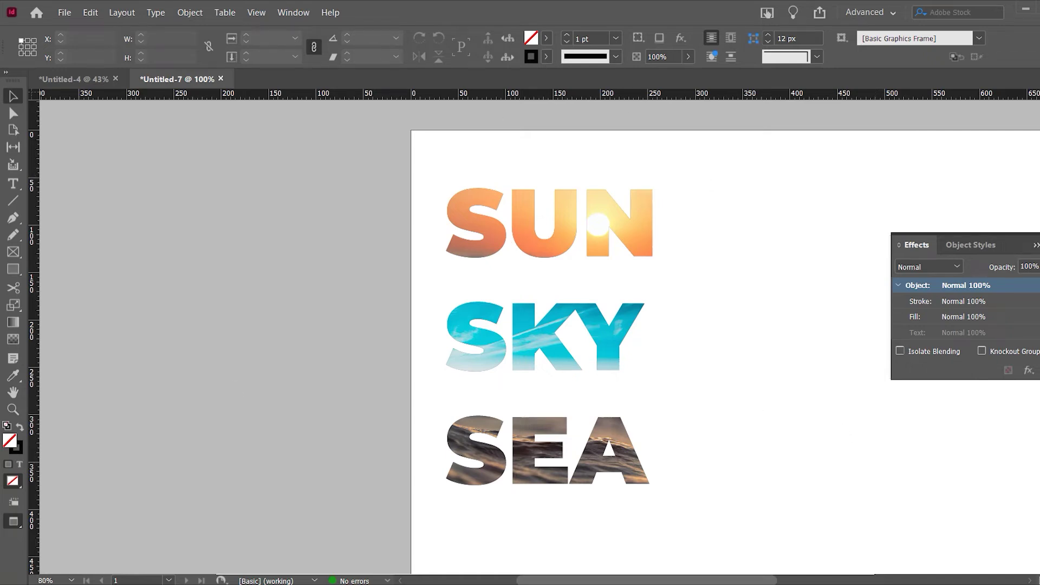
Step: Select all three image-filled words and set their fill to None to remove the black edges
key(ctrl+equal)
key(ctrl+equal)
key(ctrl+minus)
key(ctrl+minus)
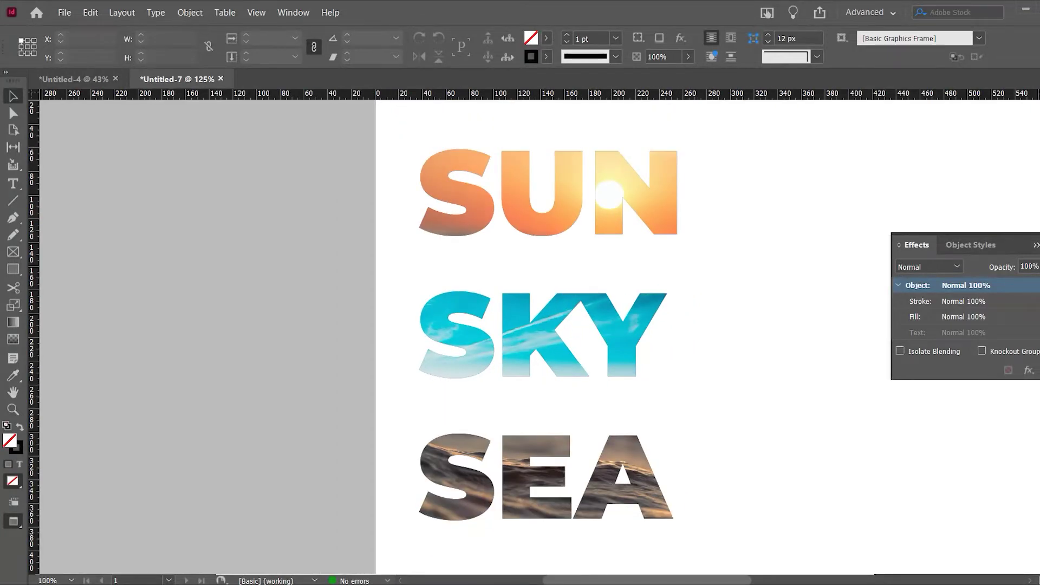
drag(757, 179, 426, 492)
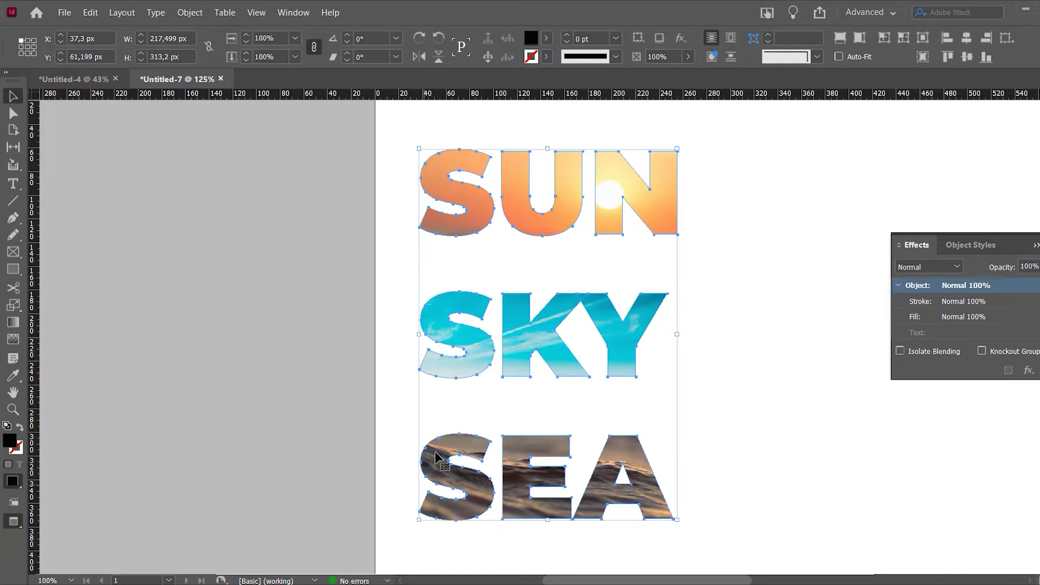
click(546, 39)
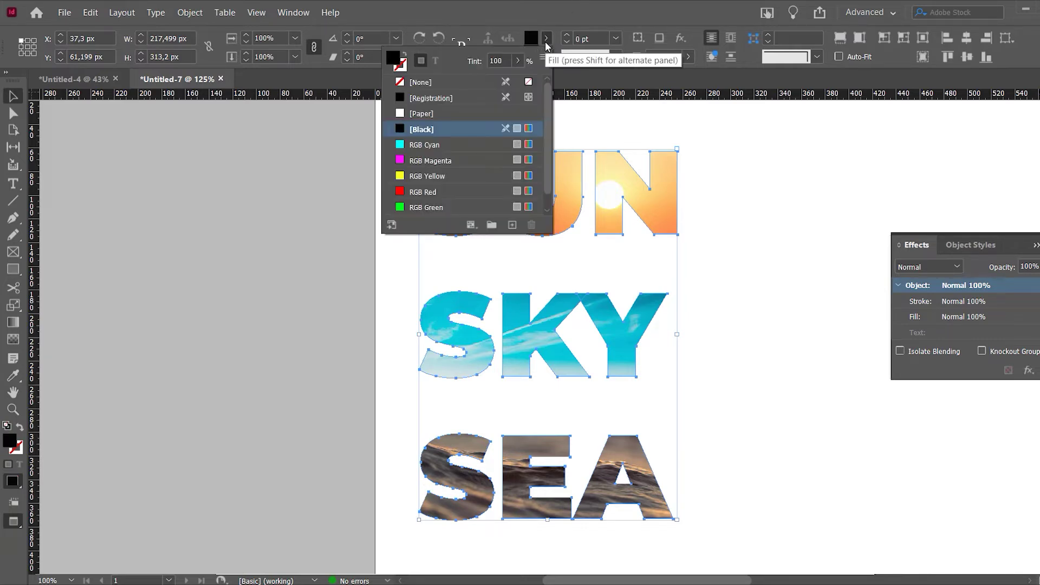
click(431, 83)
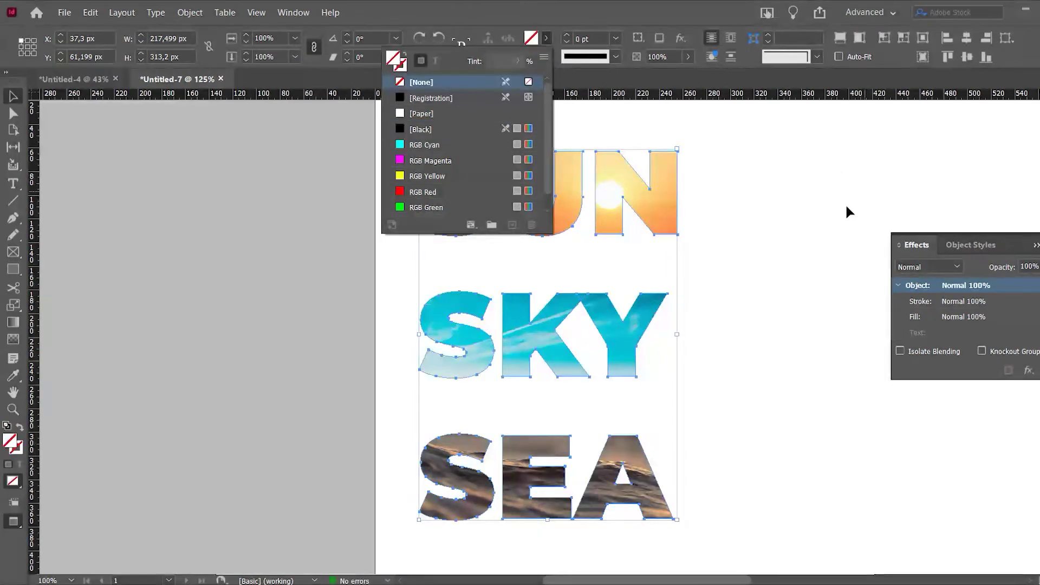
click(701, 237)
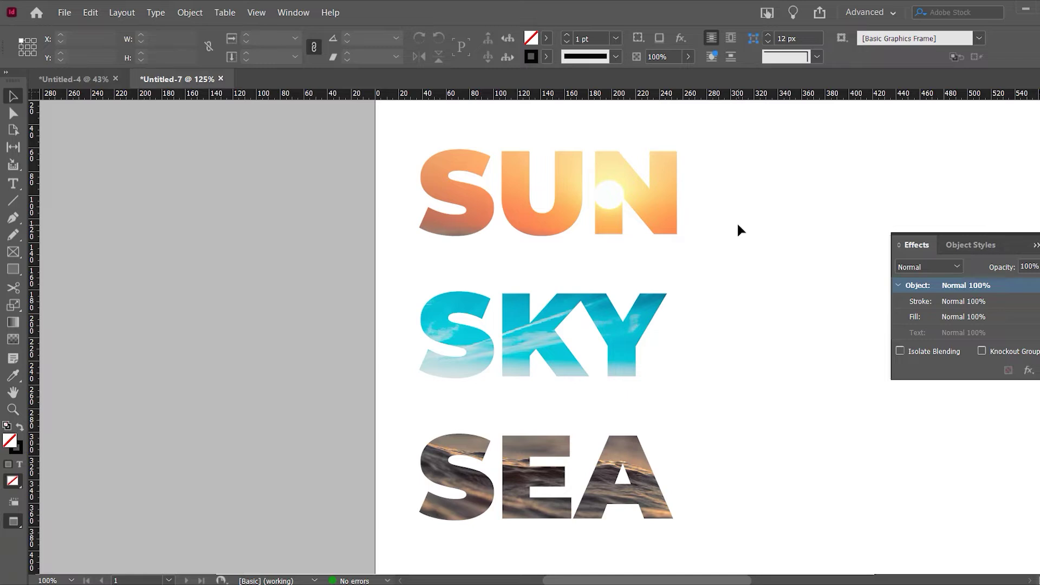
Step: Add an Inner Shadow effect to the SUN object and move the effect settings aside to see the word better
click(645, 201)
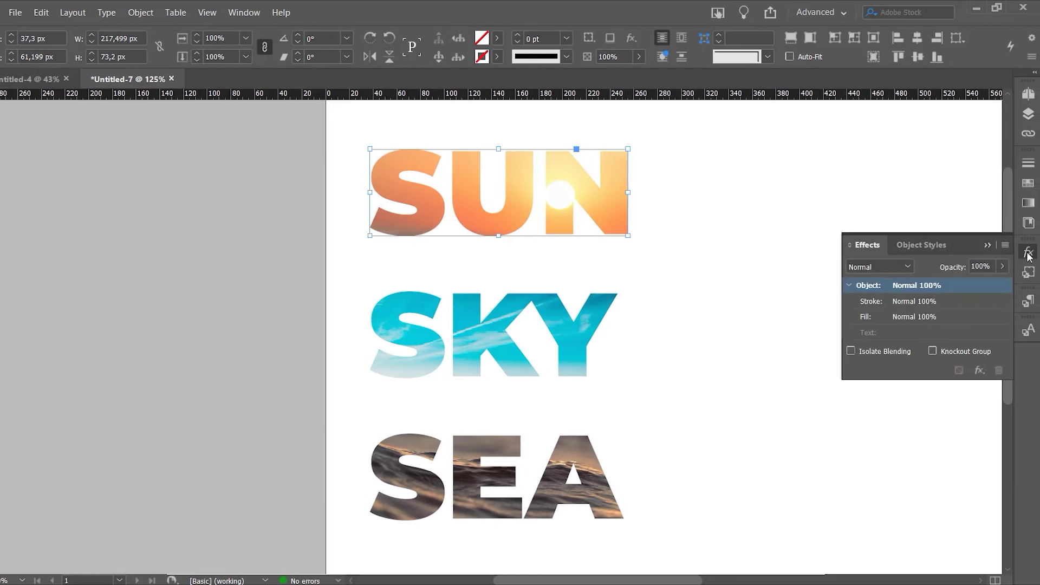
click(1029, 254)
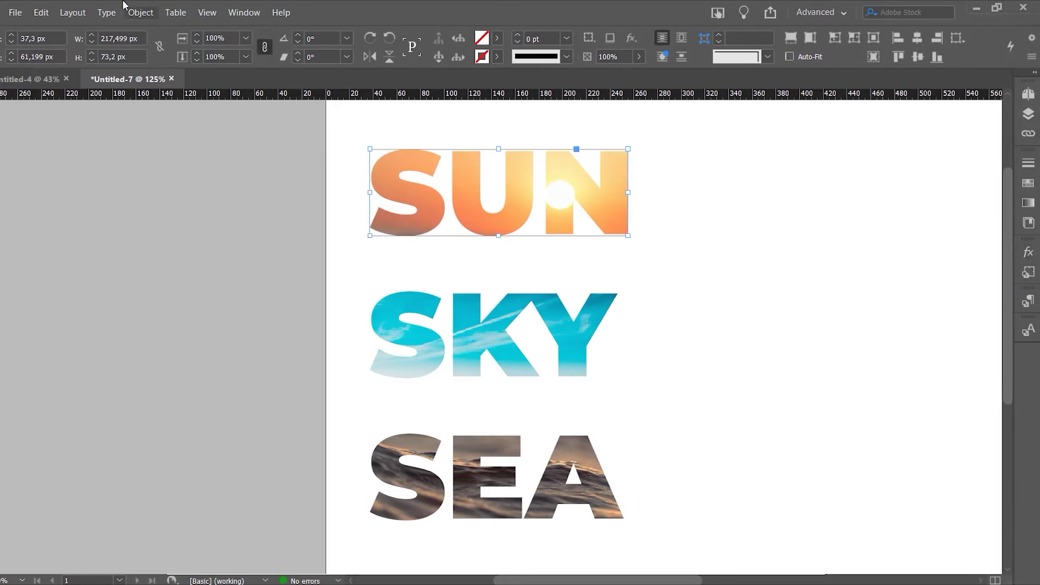
click(142, 12)
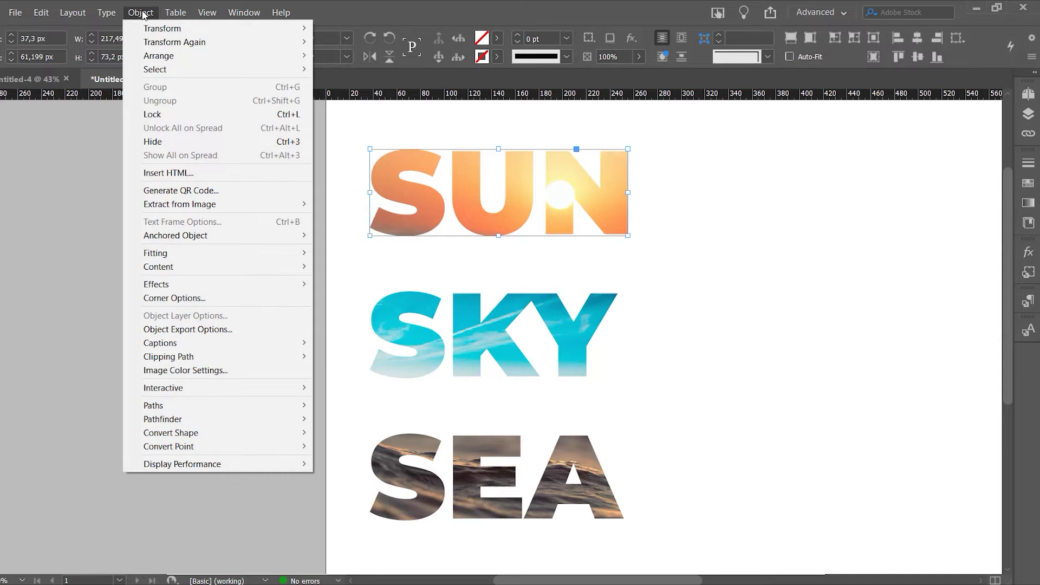
mouse_move(227, 286)
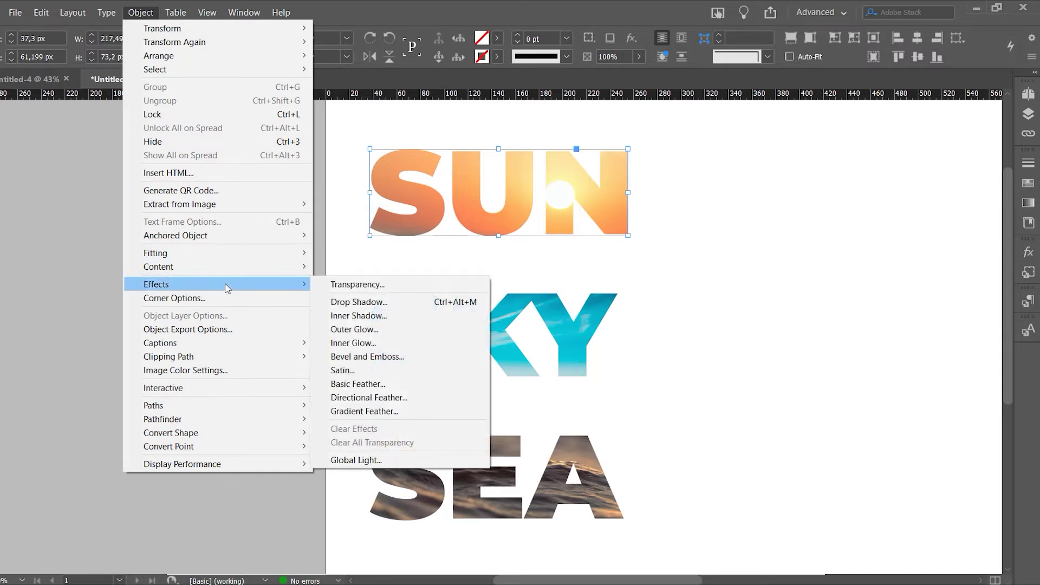
click(400, 318)
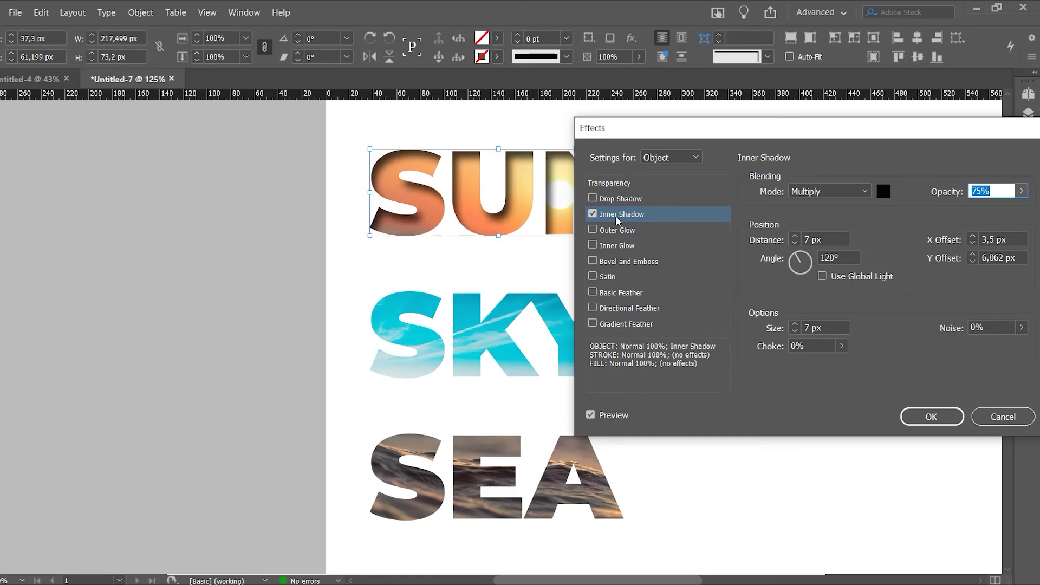
drag(902, 128, 914, 120)
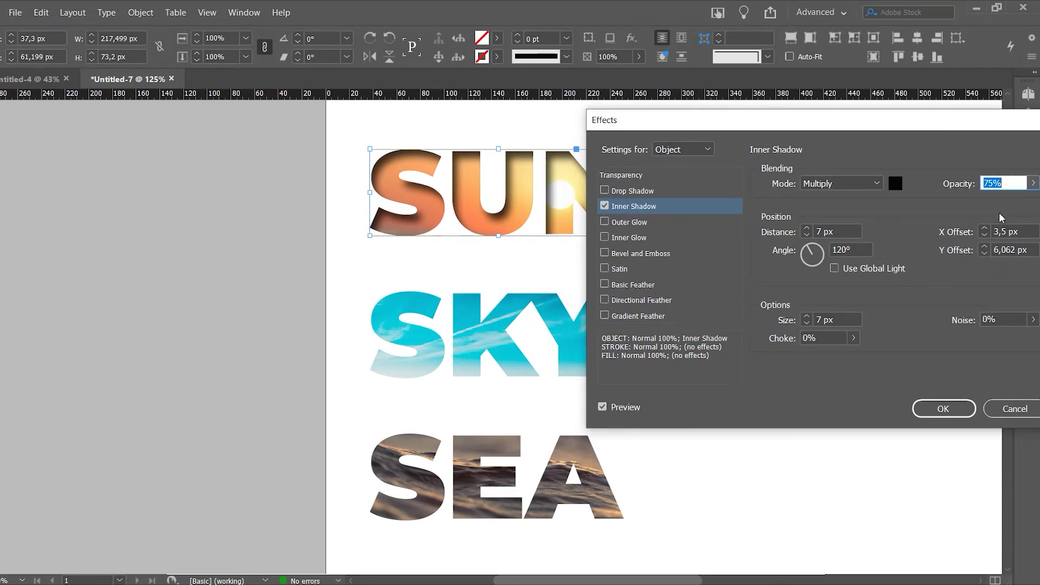
Step: Set both the X and Y offsets of the SUN inner shadow to 0 px
click(985, 235)
click(985, 236)
click(985, 236)
click(985, 235)
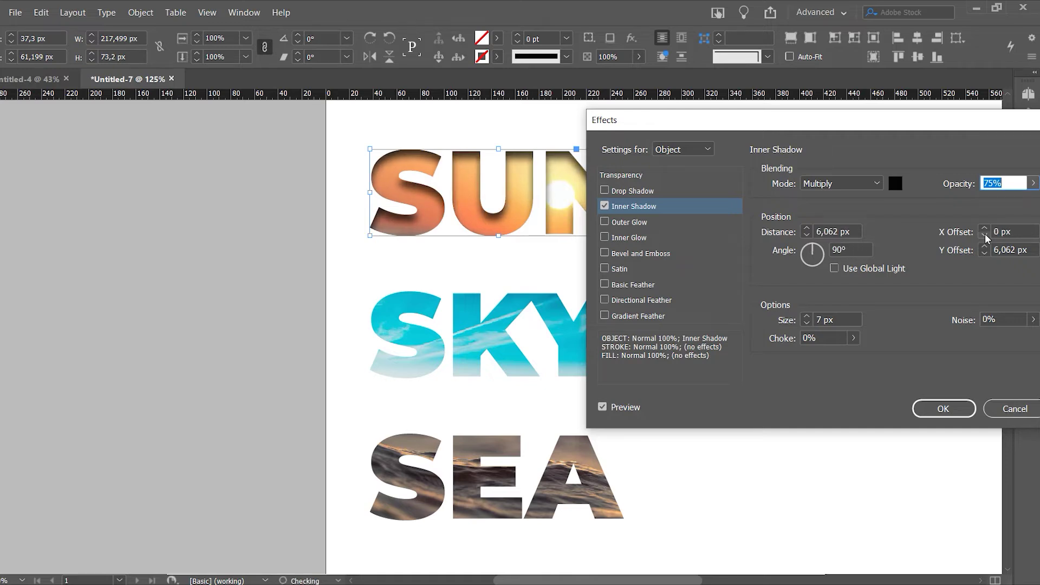
click(984, 255)
click(984, 254)
click(985, 254)
click(985, 255)
click(984, 255)
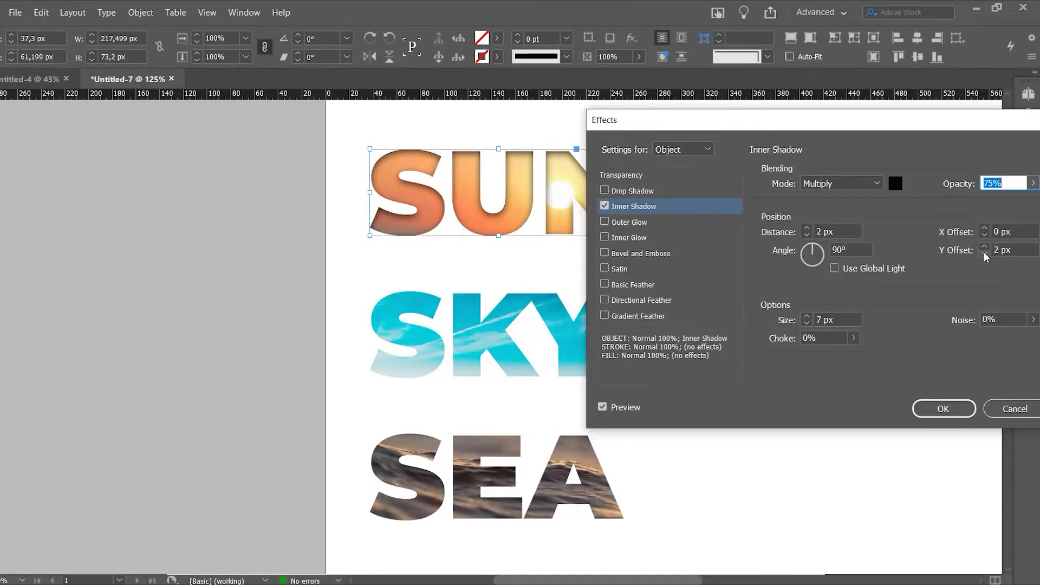
click(985, 254)
click(984, 254)
Step: Set the inner shadow's opacity to 44%, apply the effect to SUN and deselect the word
click(1033, 183)
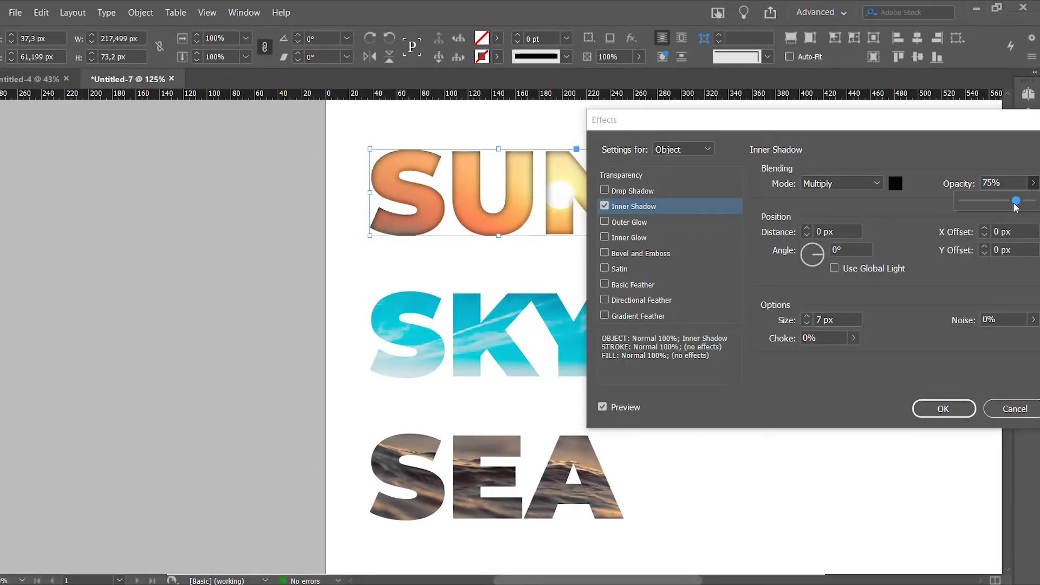
drag(1000, 199, 994, 201)
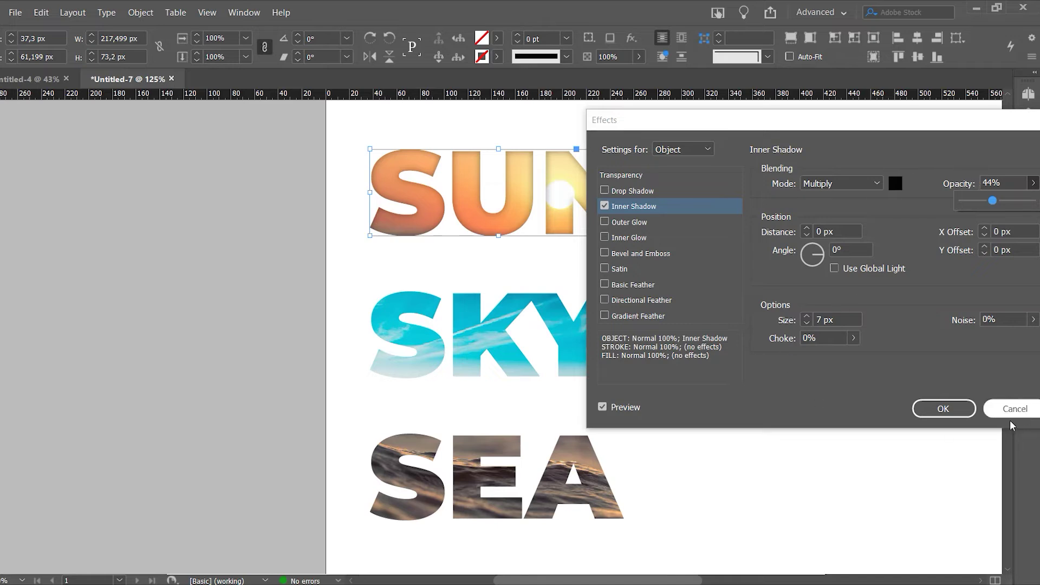
click(943, 409)
click(751, 216)
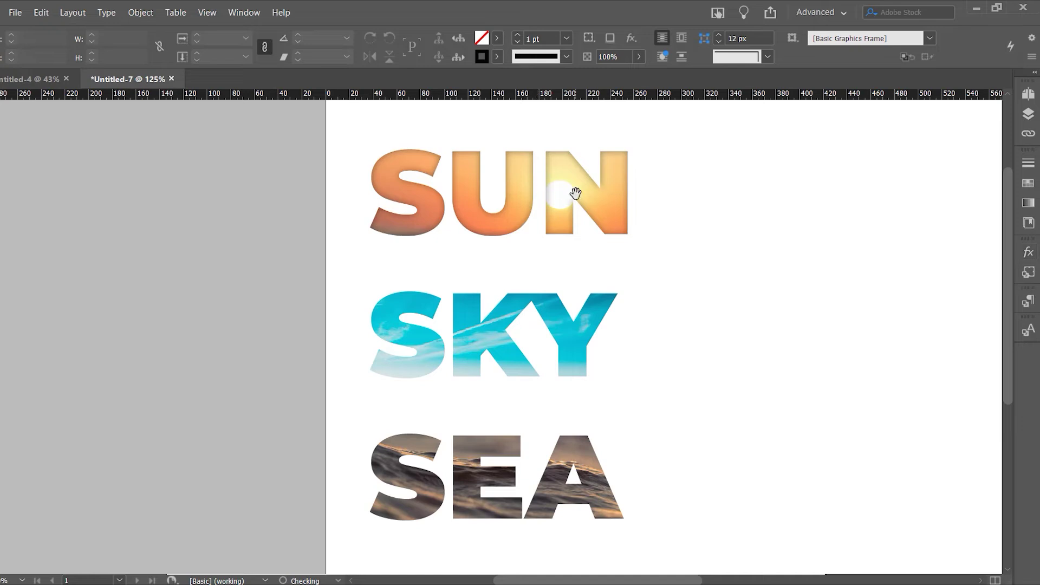
Step: Copy the Inner Shadow effect from SUN onto the SKY and SEA words, and deselect everything
click(590, 178)
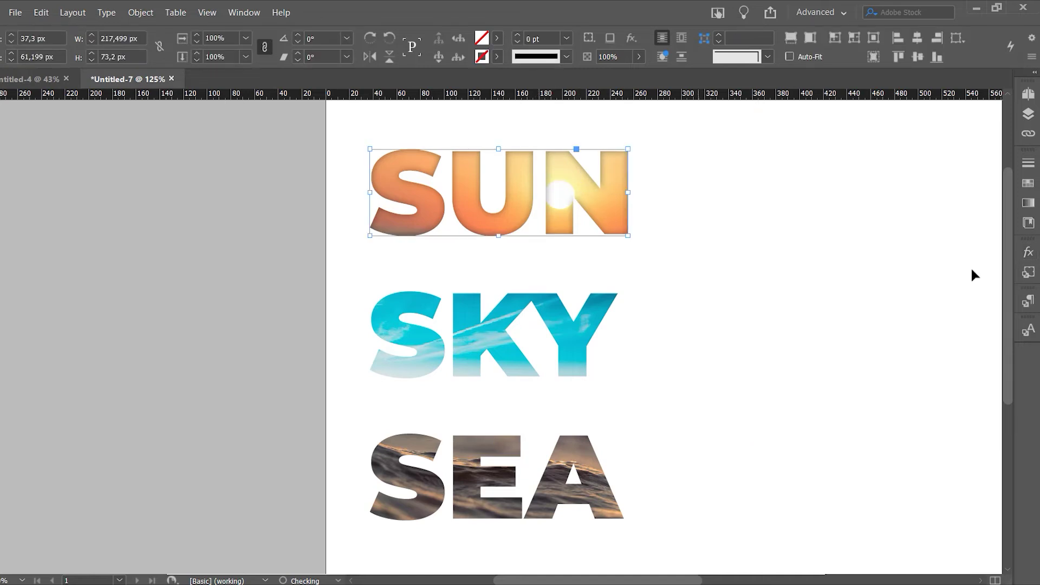
click(1029, 254)
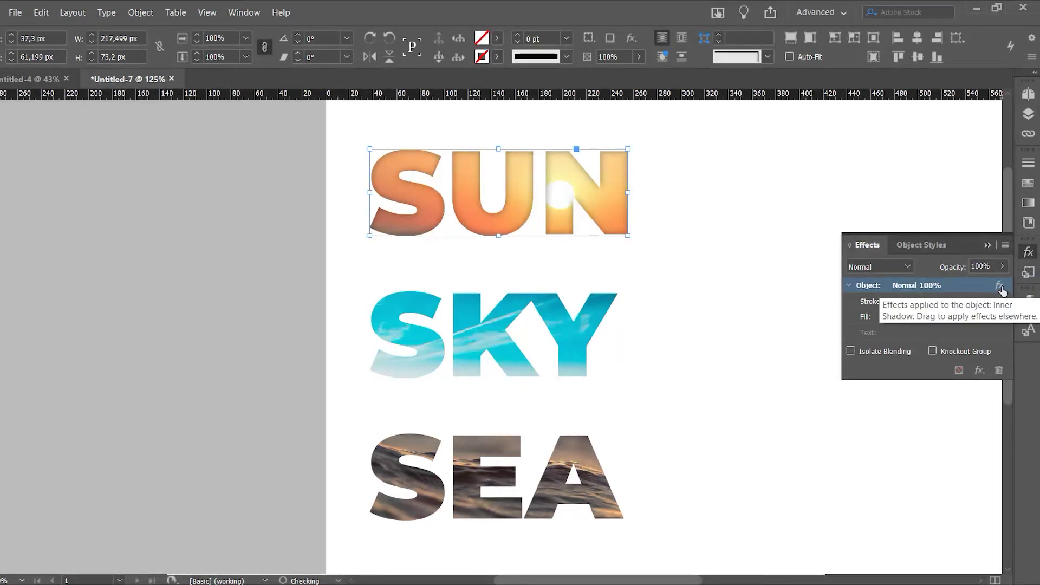
drag(1000, 287, 601, 323)
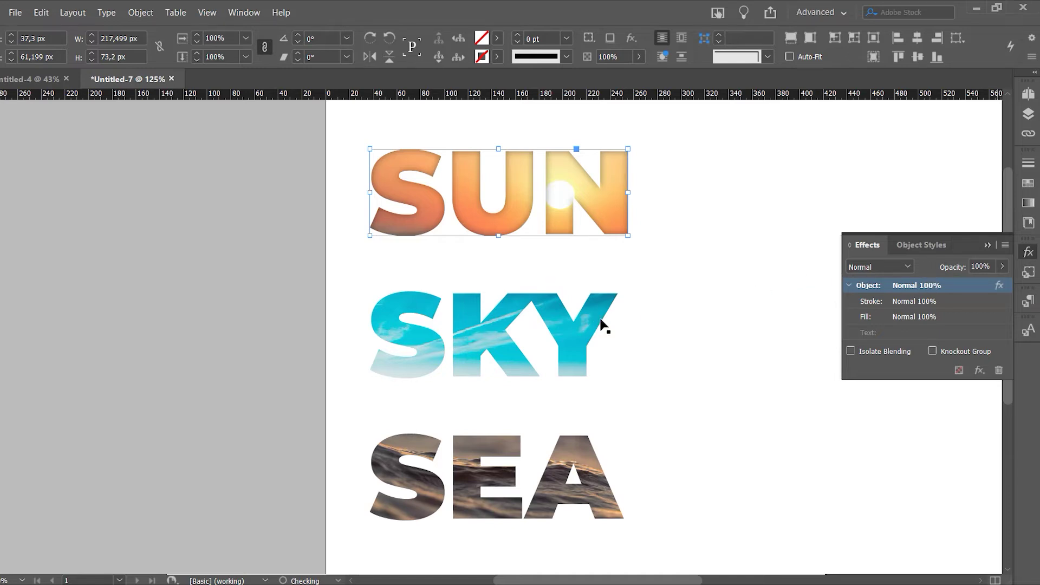
drag(1000, 286, 596, 458)
key(ctrl+shift+a)
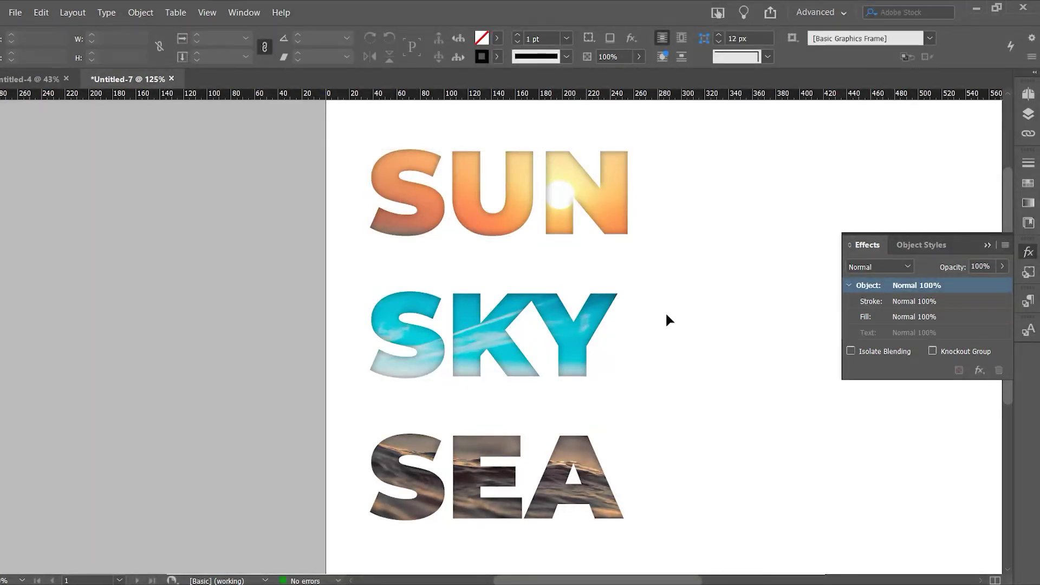
click(988, 245)
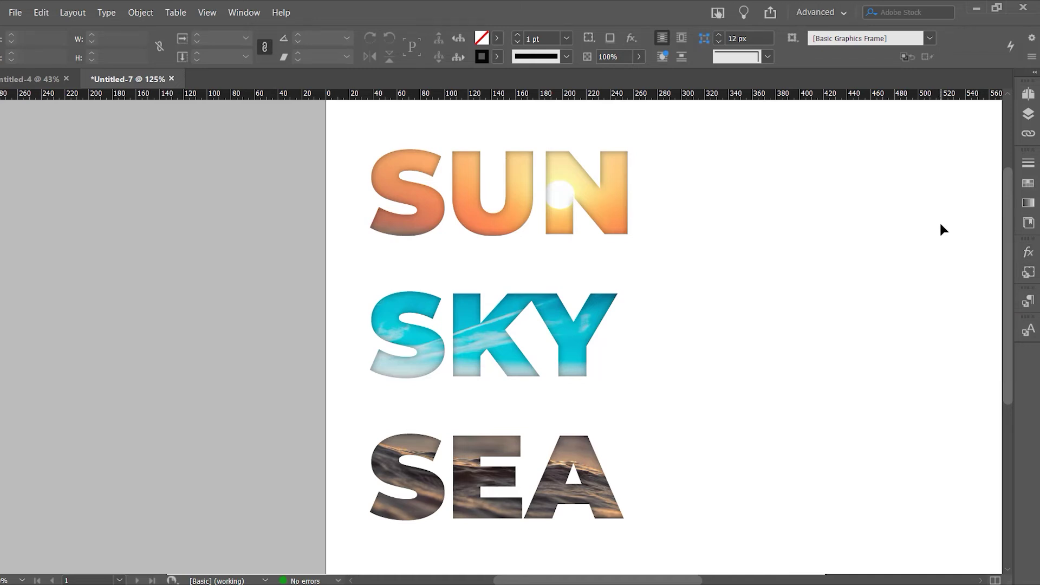